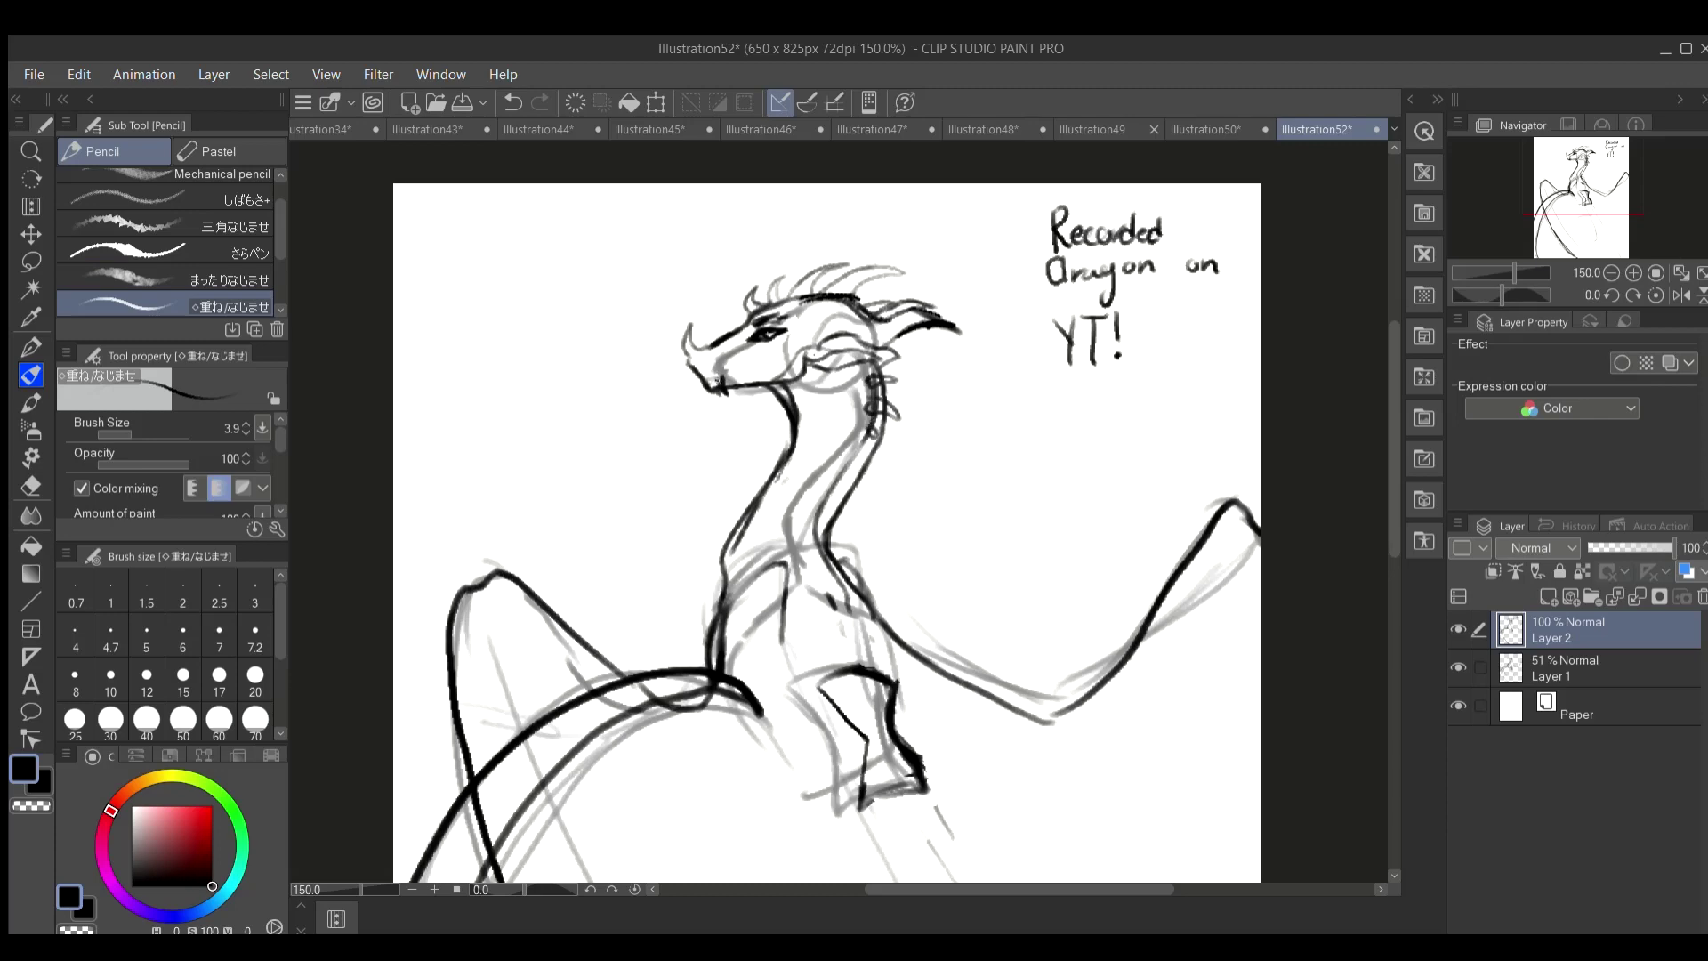
Draw a wing rib line running diagonally down from the hourglass marking on the dragon's chest, on Layer 2.
drag(1570, 238, 1588, 204)
click(1458, 667)
click(1609, 270)
click(1608, 271)
click(1458, 667)
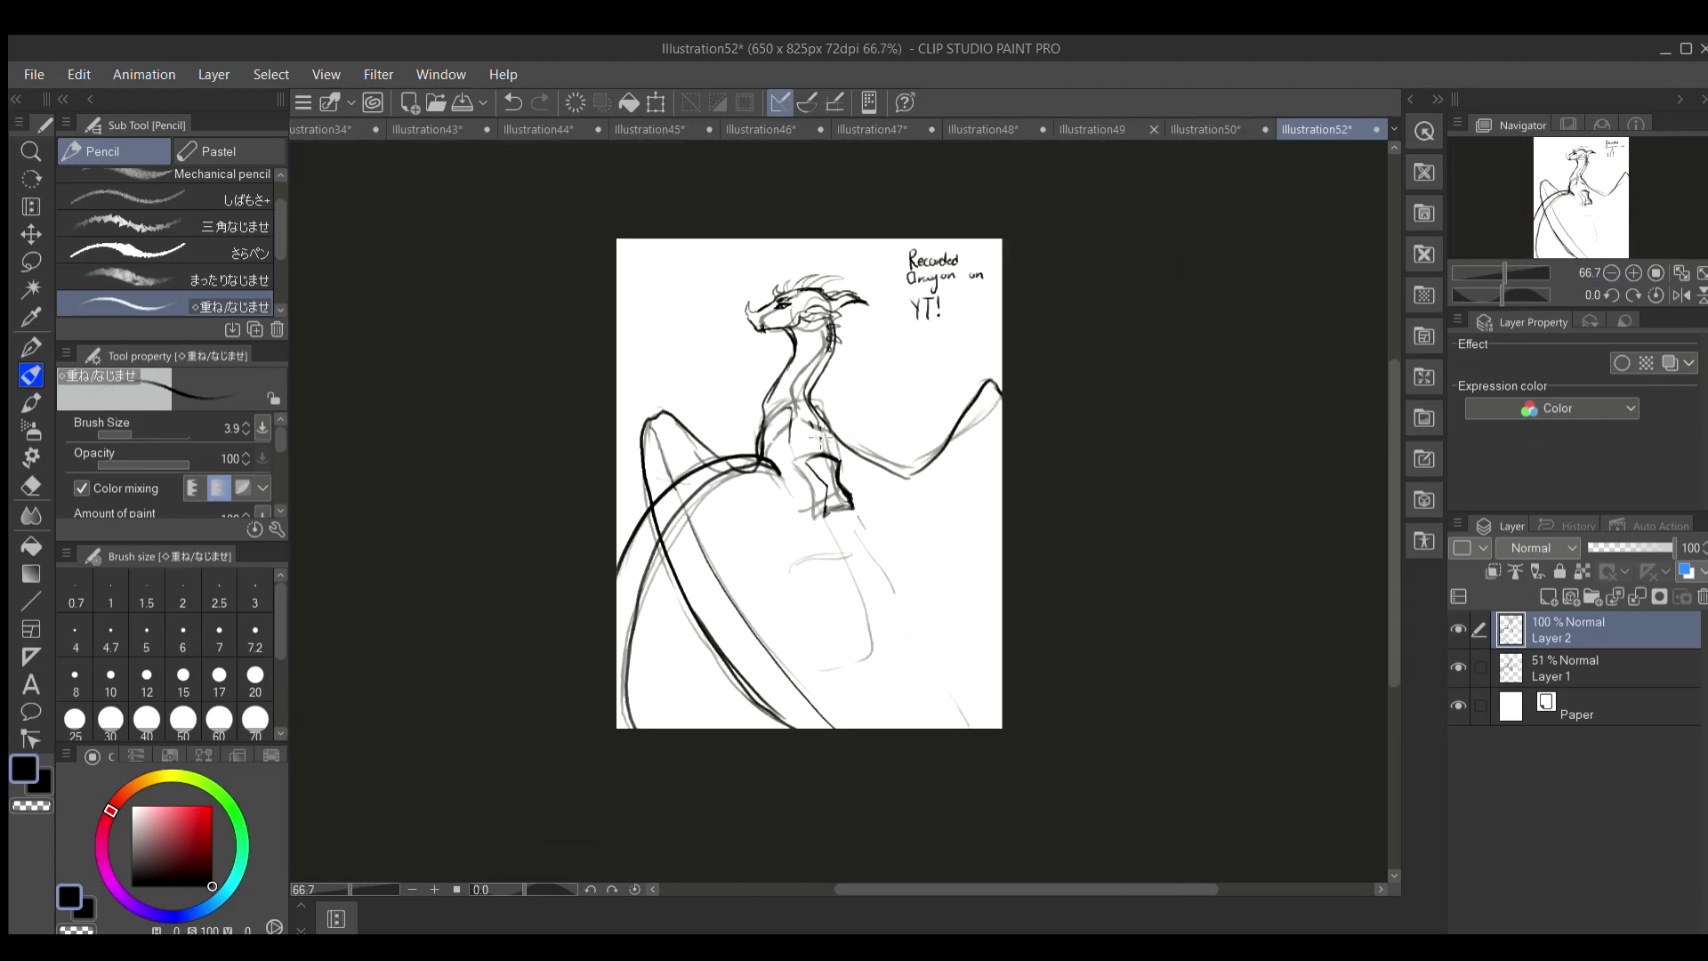
drag(847, 520, 921, 638)
Underline the handwritten "YT!" lettering with a single stroke.
click(1633, 272)
mouse_move(1629, 233)
mouse_down()
mouse_move(1658, 225)
mouse_move(1643, 221)
mouse_up()
drag(871, 313, 988, 302)
Erase the Layer 2 lines that overlap where the tail crosses the wing and meets the dragon's body.
drag(1623, 227, 1585, 196)
key(e)
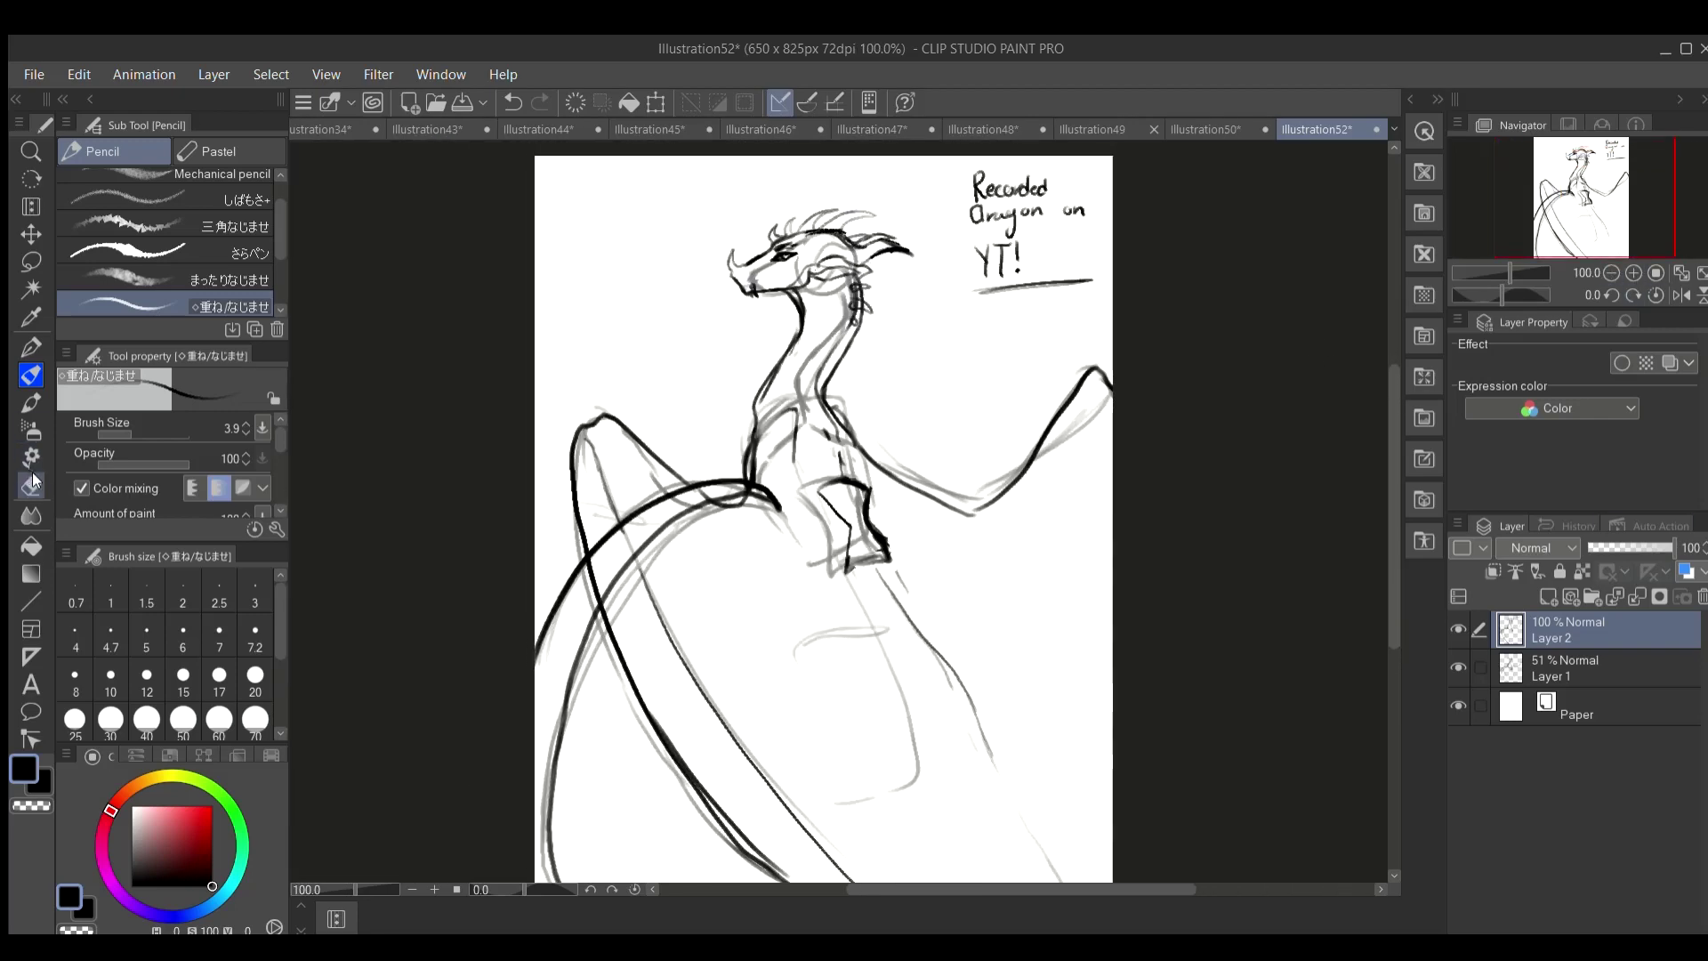
drag(601, 562, 594, 598)
drag(694, 489, 710, 503)
drag(747, 480, 692, 503)
Erase stray rough sketch lines on Layer 1 around the tail tip, neck and chest marking.
key(alt+[)
mouse_move(729, 504)
mouse_down()
mouse_move(744, 506)
mouse_move(725, 509)
mouse_up()
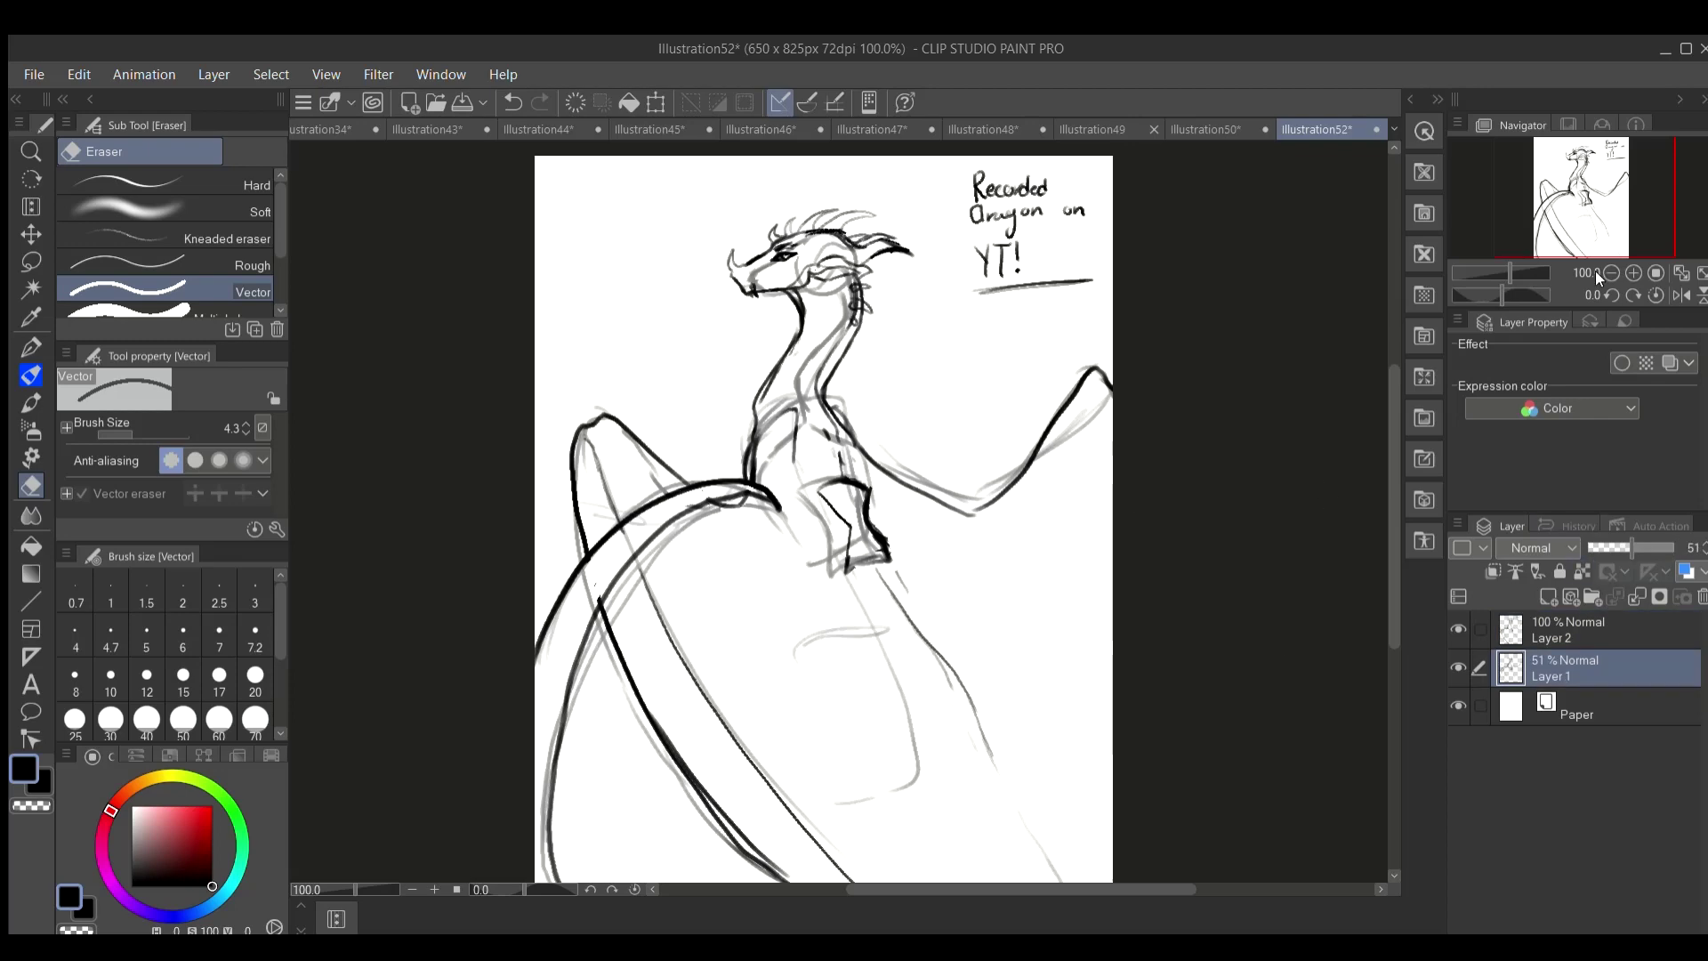
click(1633, 273)
drag(141, 430, 133, 424)
drag(838, 511, 822, 639)
mouse_move(804, 288)
mouse_down()
mouse_move(775, 310)
mouse_move(811, 313)
mouse_up()
drag(823, 275, 825, 349)
Add a new layer above Layer 2 for pencil details and set its opacity to 79%.
key(alt+bracketright)
key(p)
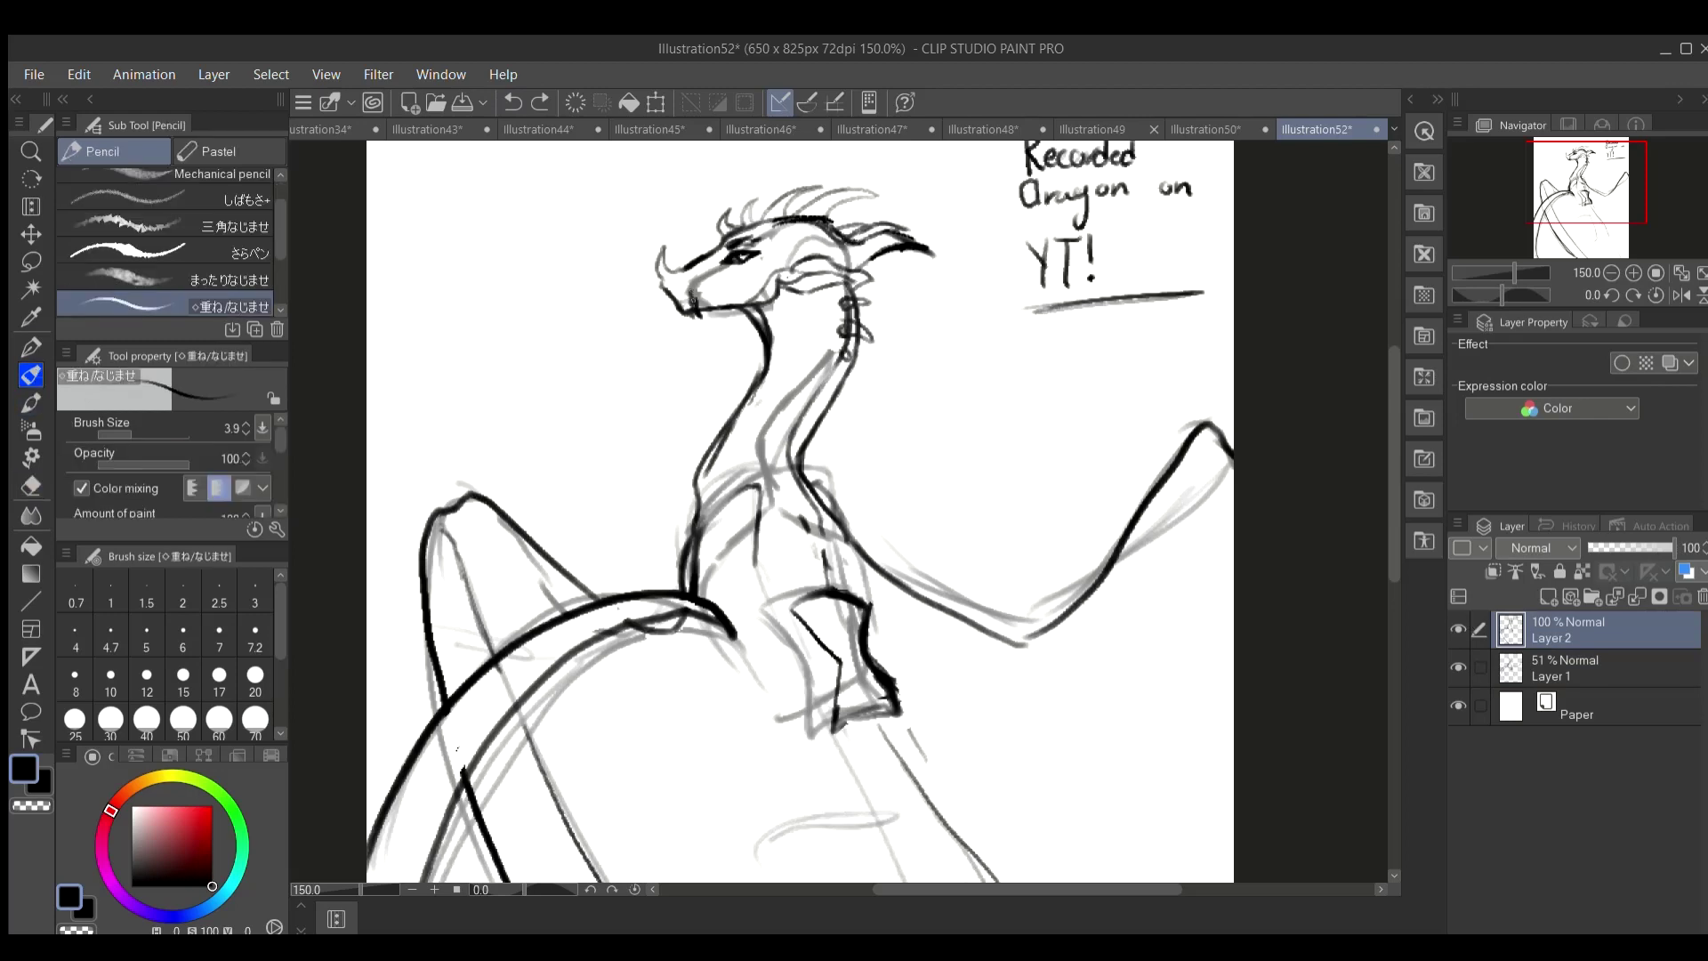
key(ctrl+shift+n)
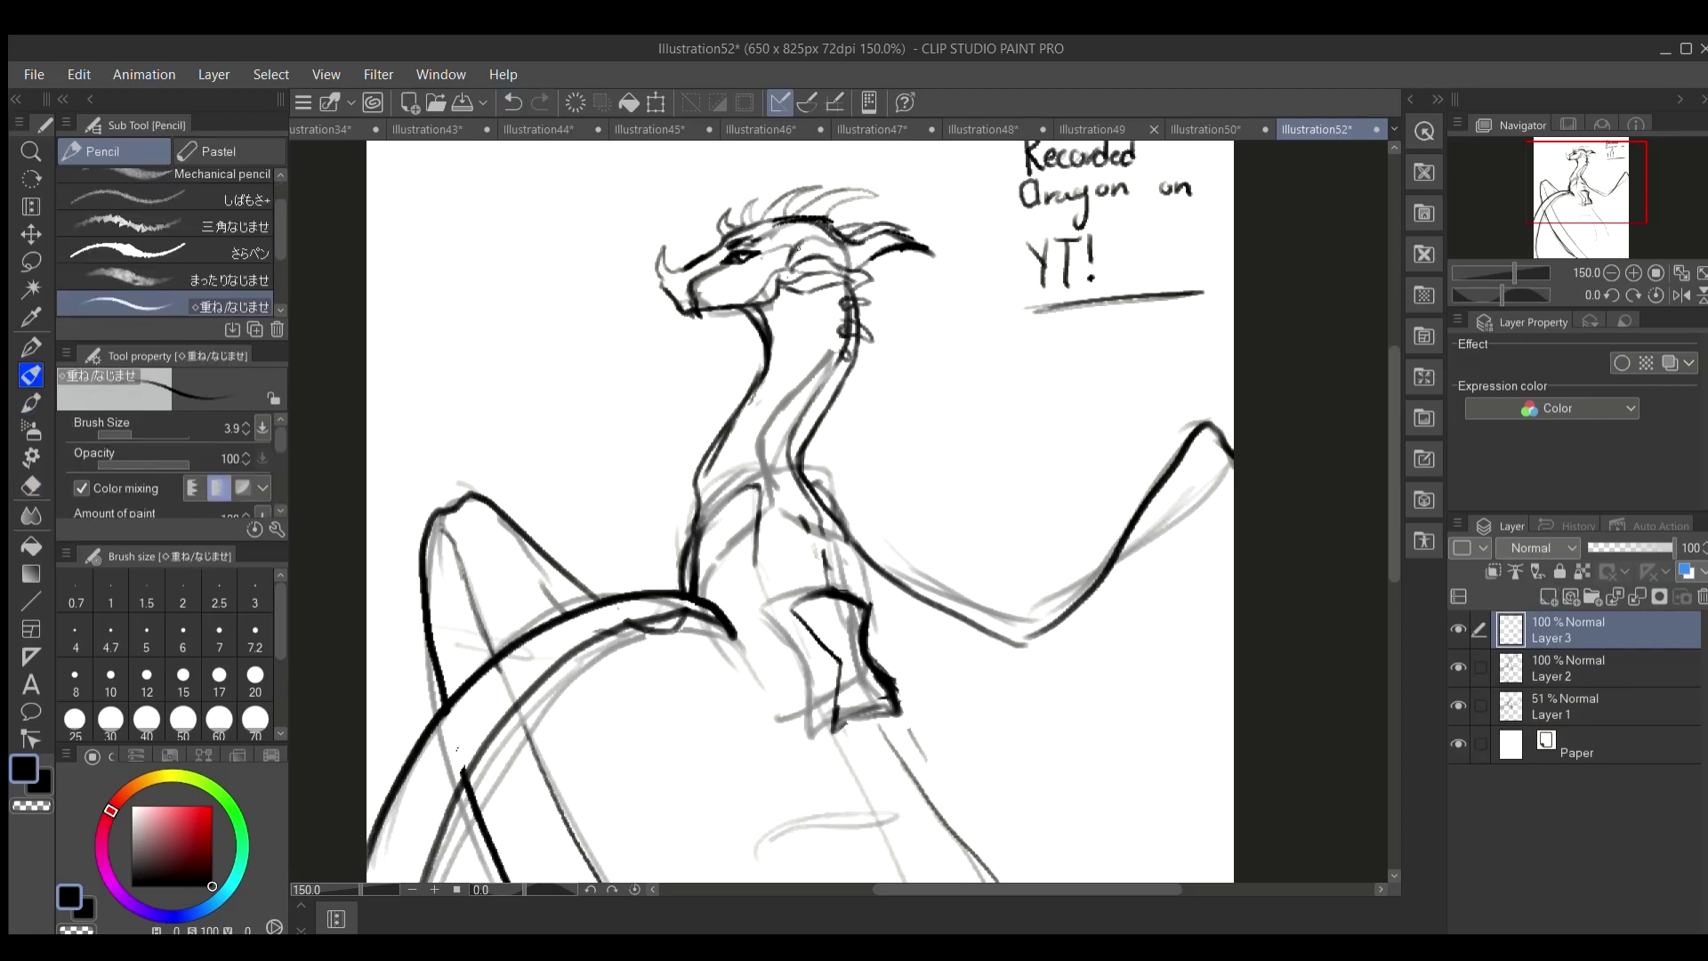
drag(1672, 546, 1576, 556)
Set the opacity of the rough sketch on Layer 1 to 35%.
click(1556, 706)
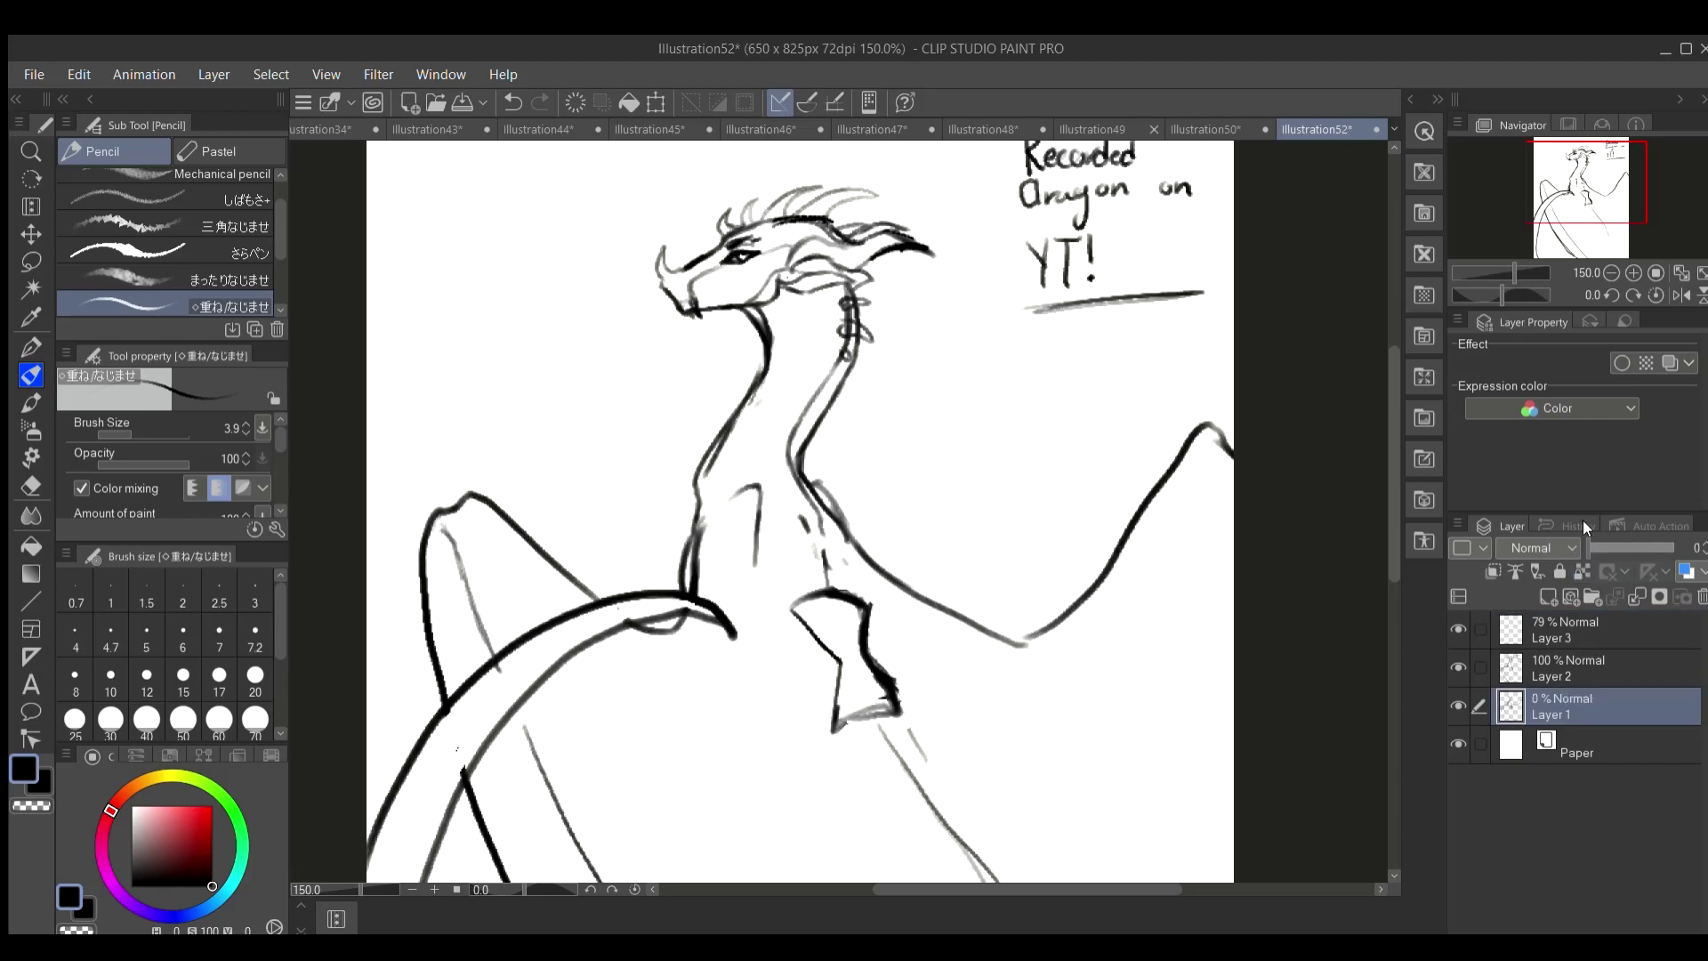
key(ctrl+minus)
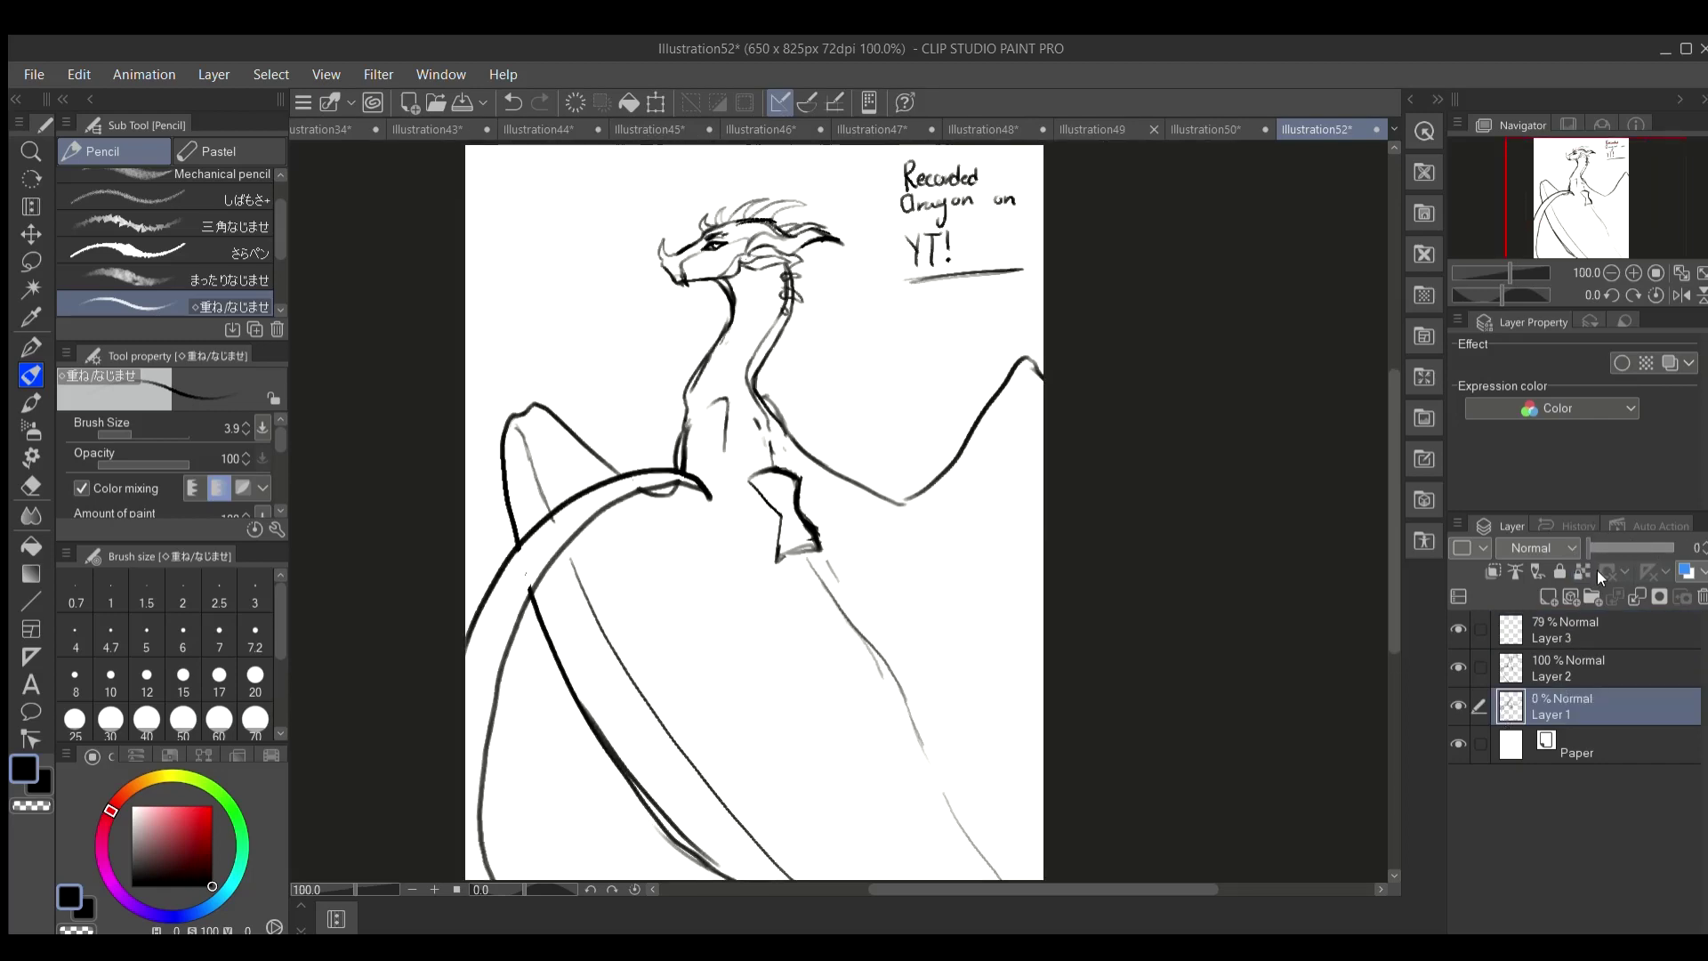
drag(1600, 547, 1618, 547)
Draw the long membrane rib lines down both of the dragon's wings on Layer 2.
click(1549, 662)
mouse_move(534, 420)
mouse_down()
mouse_move(569, 483)
mouse_move(906, 850)
mouse_up()
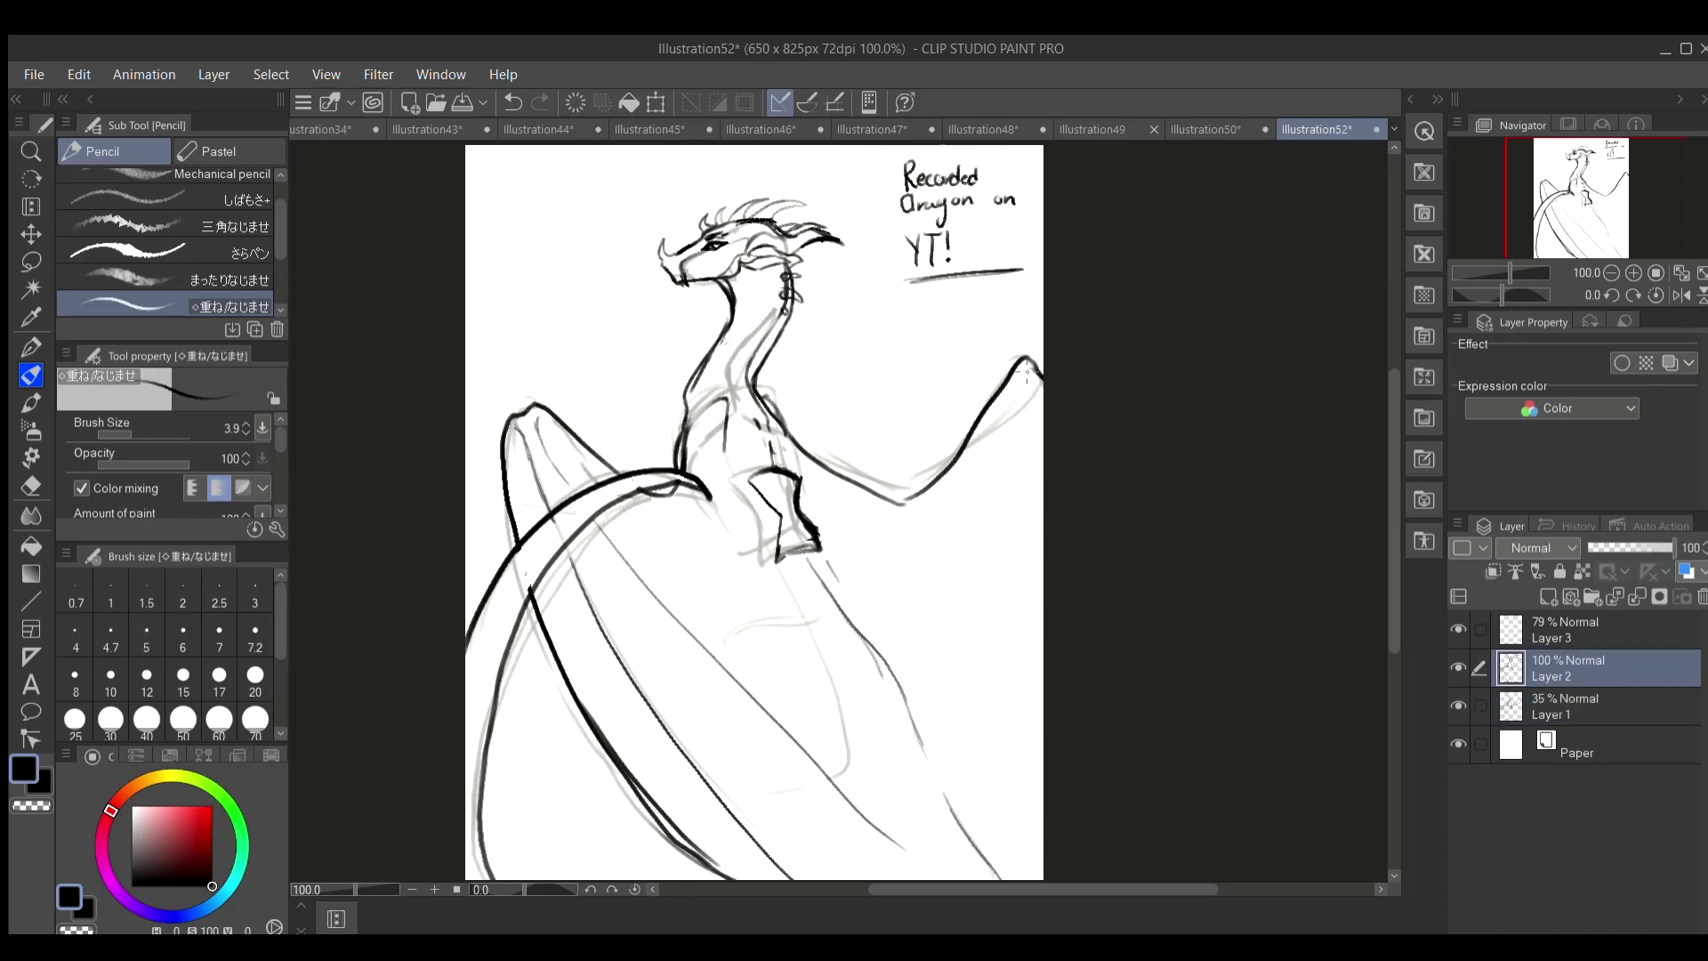
drag(1028, 370, 1042, 467)
drag(1021, 383, 1015, 874)
Make Layer 3 the active layer and hide the rough sketch on Layer 1.
mouse_move(1675, 229)
mouse_down()
mouse_move(1656, 220)
mouse_move(1667, 209)
mouse_up()
click(1634, 273)
click(1575, 640)
click(1458, 705)
click(1458, 705)
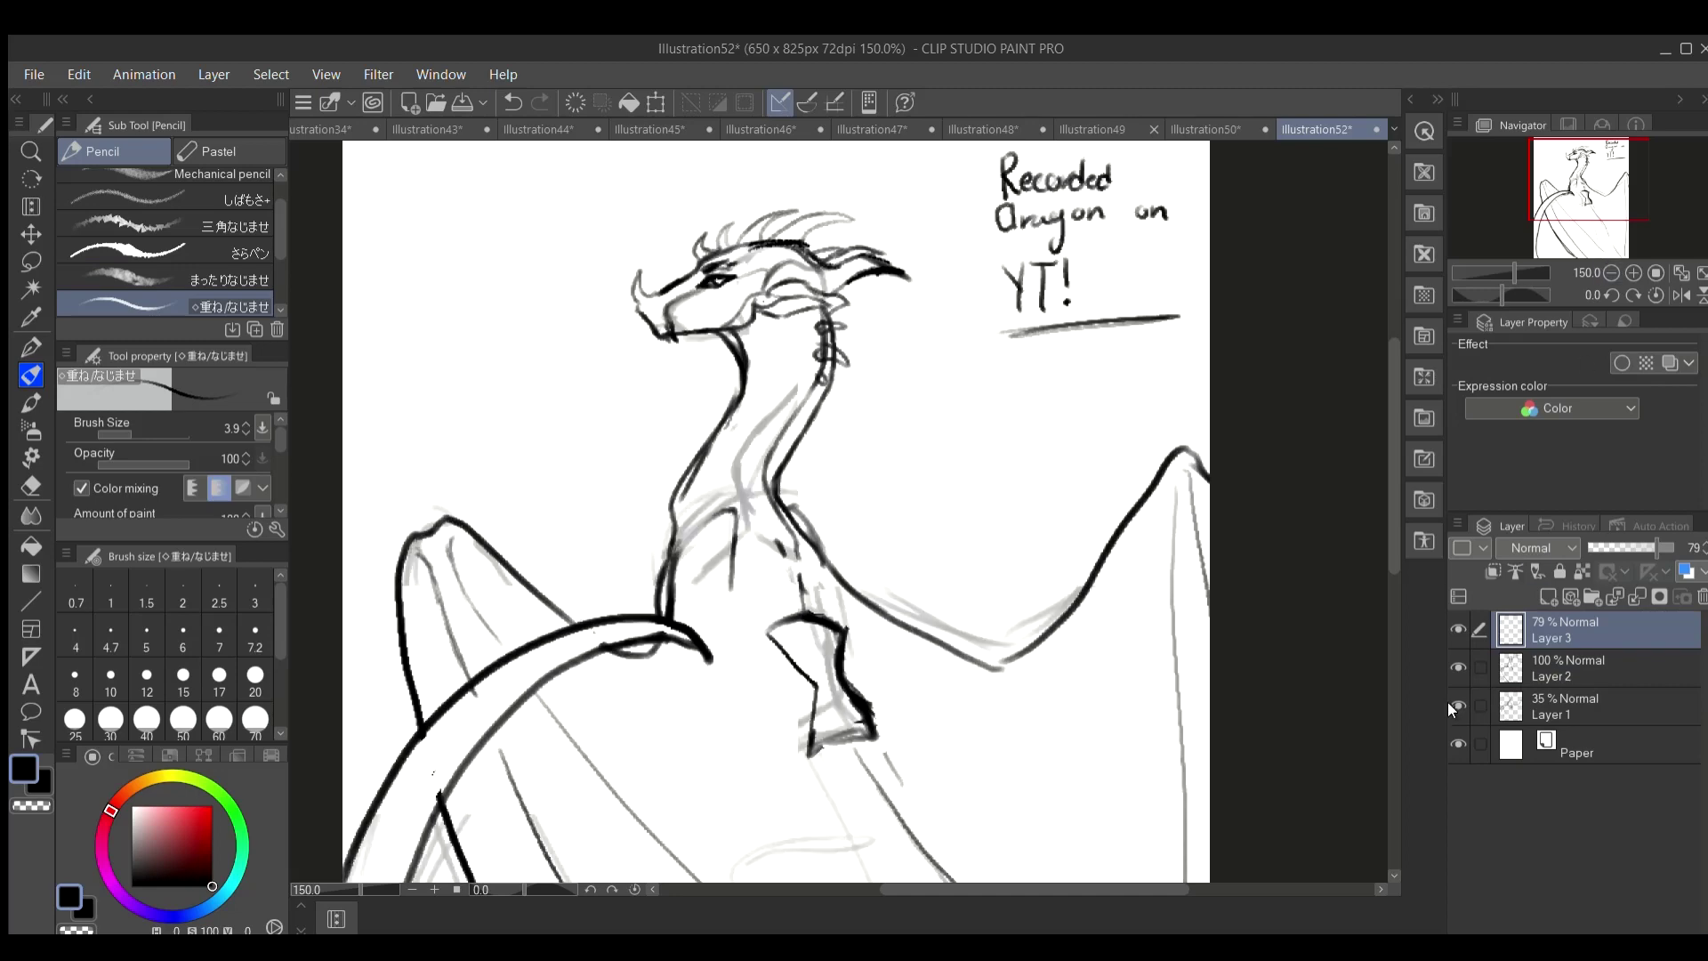
click(1458, 705)
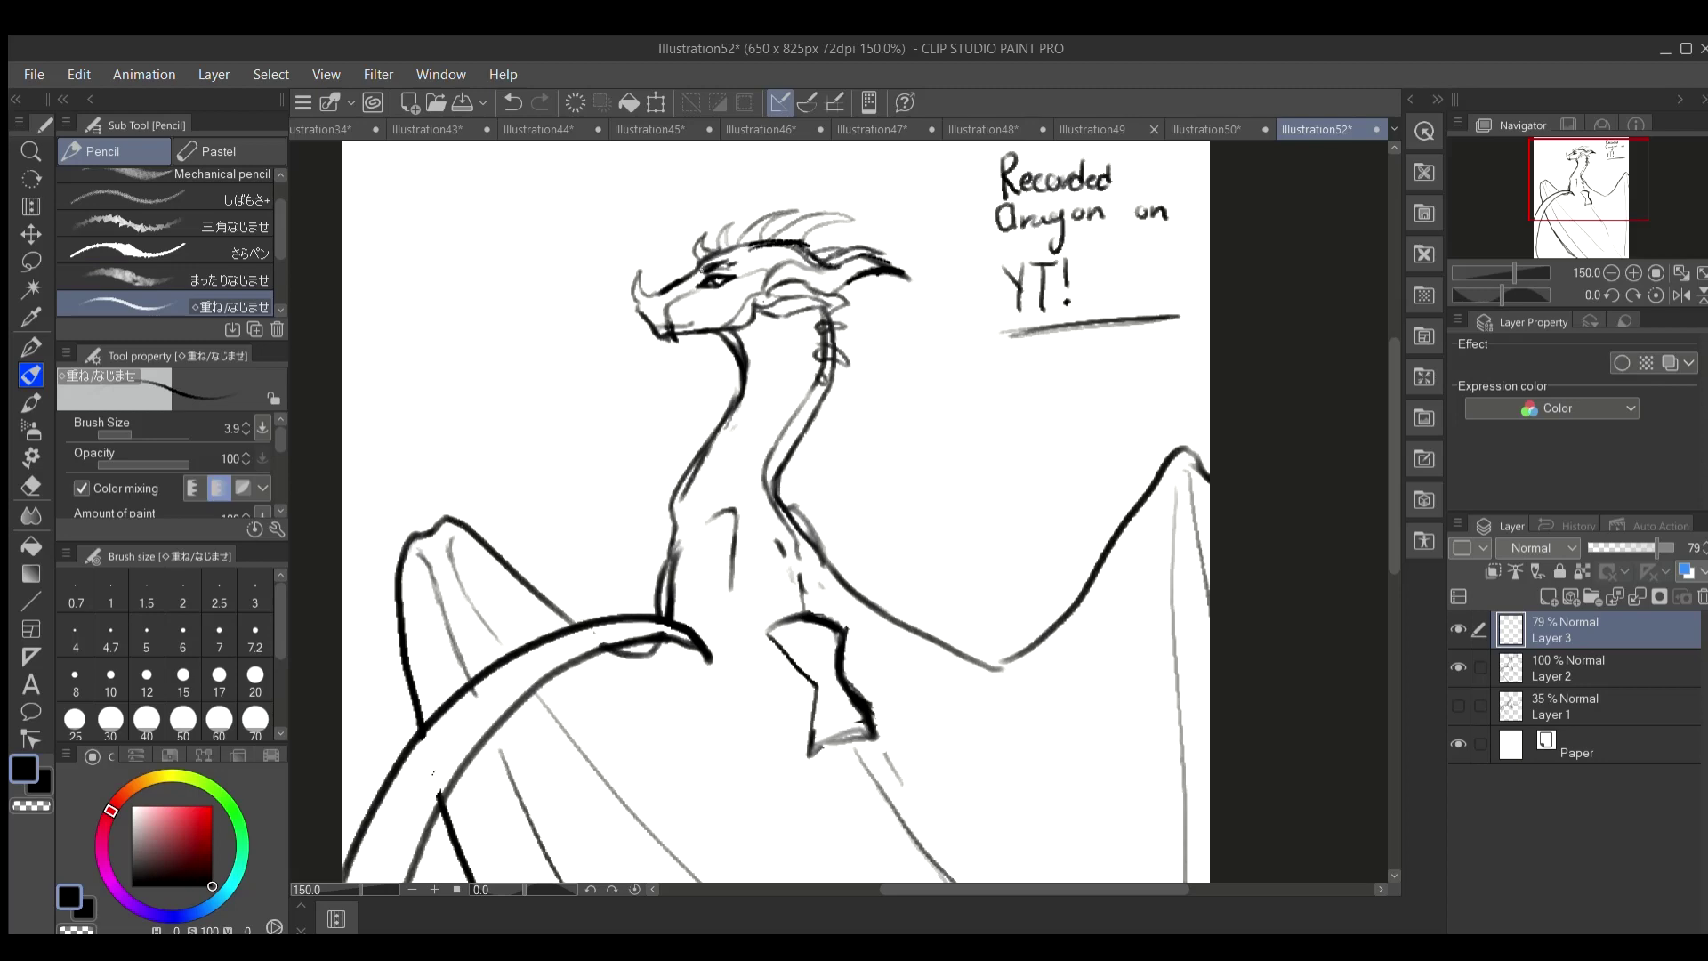
Draw overlapping scales down the dragon's neck and across its chest on Layer 3.
click(513, 101)
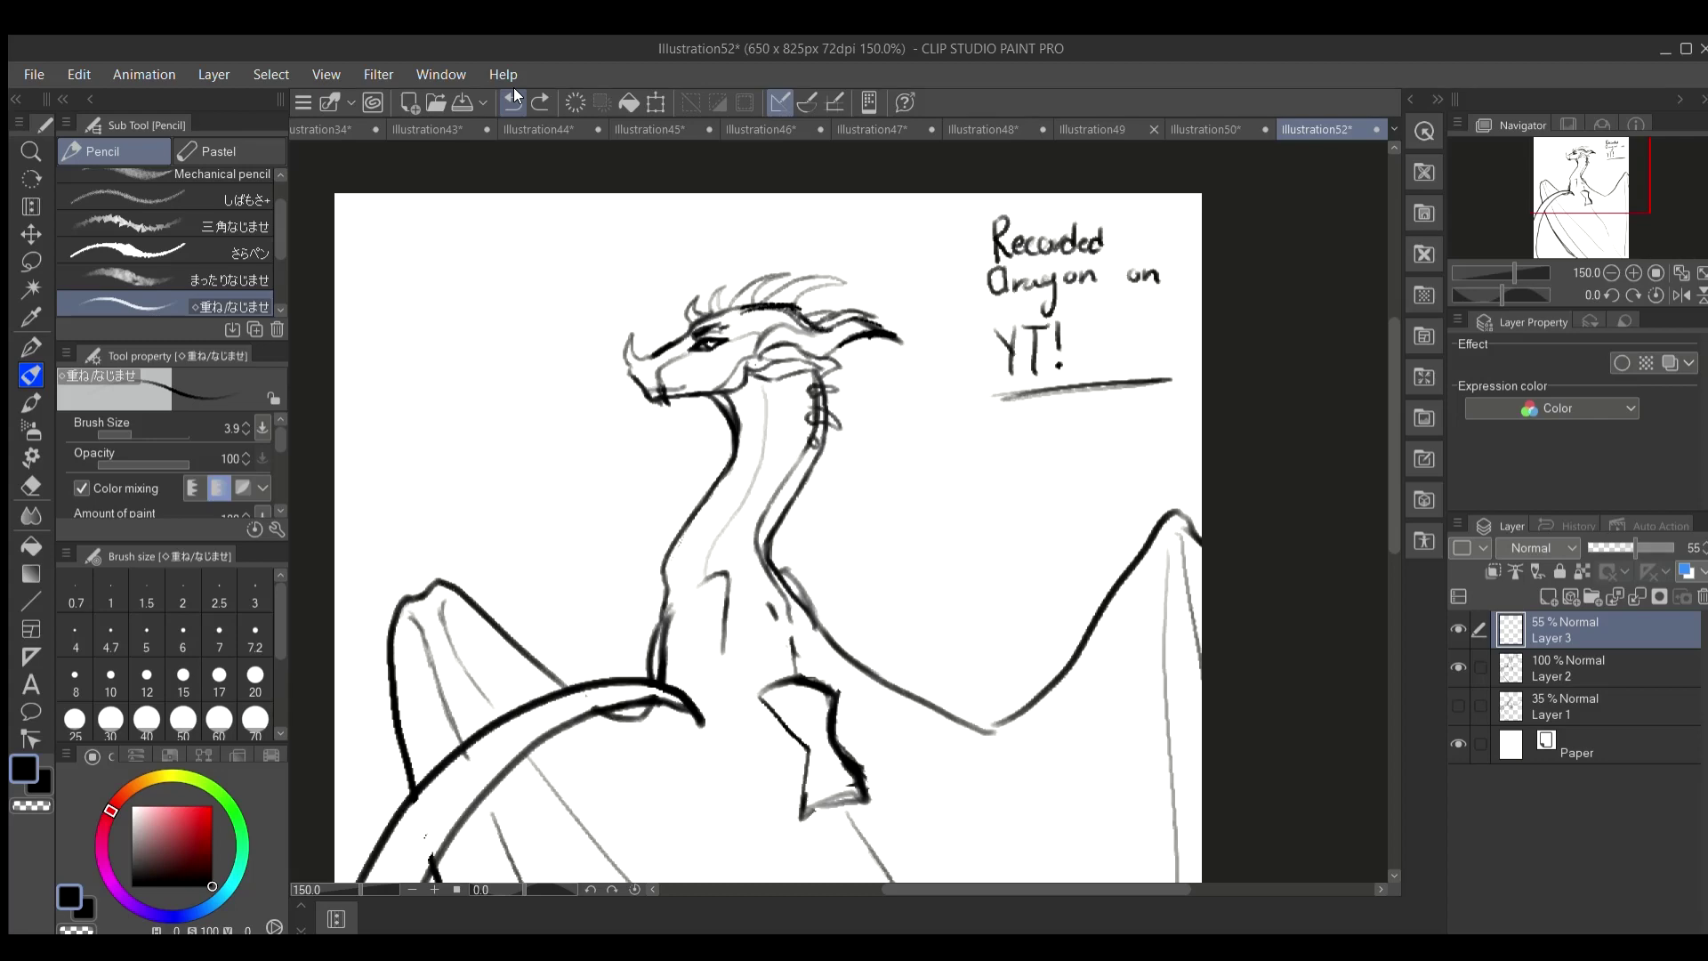
drag(759, 380, 765, 417)
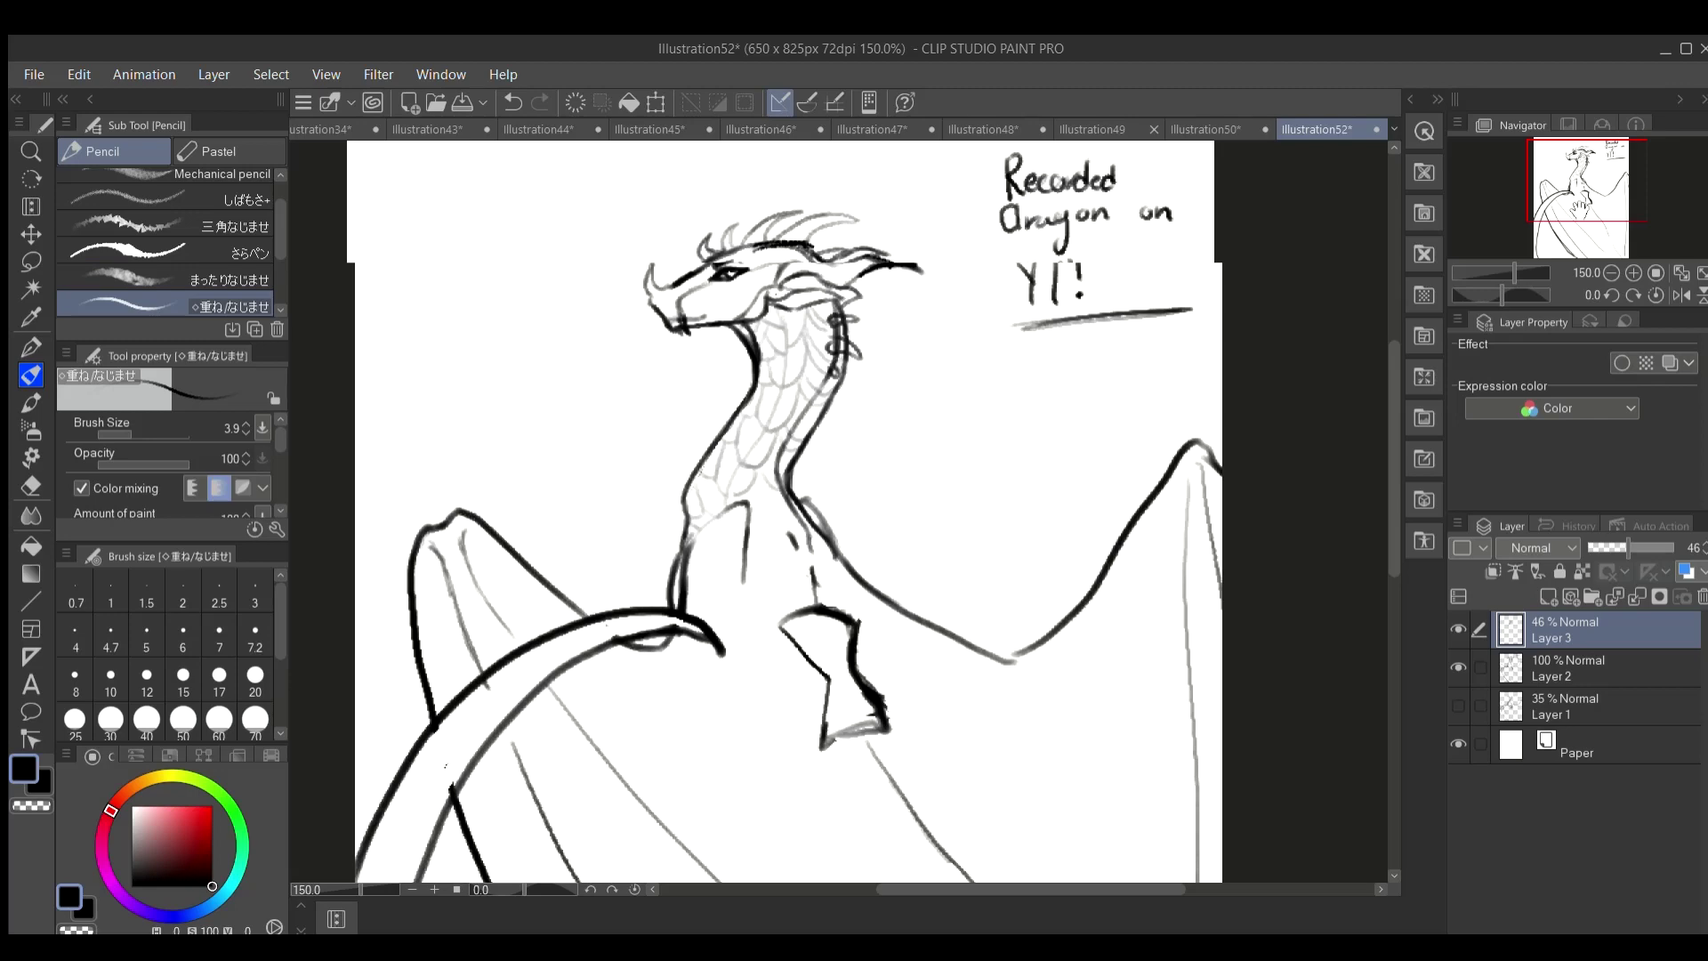
mouse_move(1580, 210)
mouse_down()
mouse_move(1587, 227)
mouse_move(1577, 203)
mouse_up()
drag(737, 596, 756, 610)
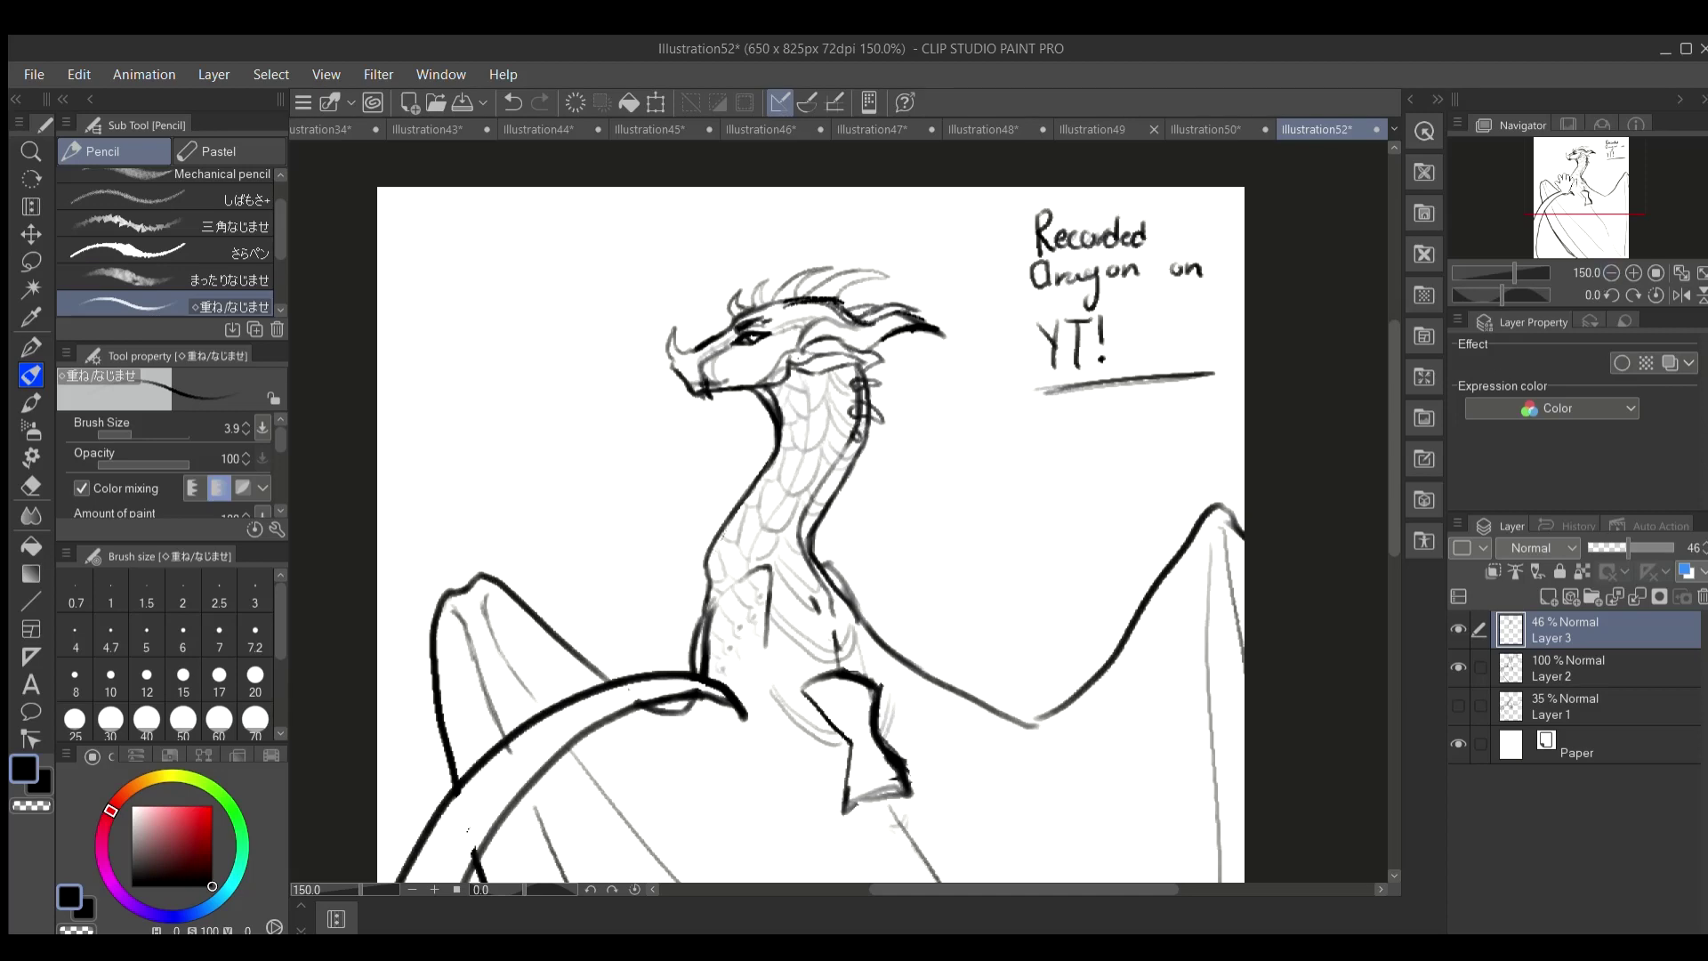
Erase the Layer 2 lines crossing the neck spikes and the top of the head with a size 2.9 eraser.
mouse_move(1565, 182)
mouse_down()
mouse_move(1569, 204)
mouse_move(1622, 211)
mouse_up()
click(1546, 676)
click(31, 485)
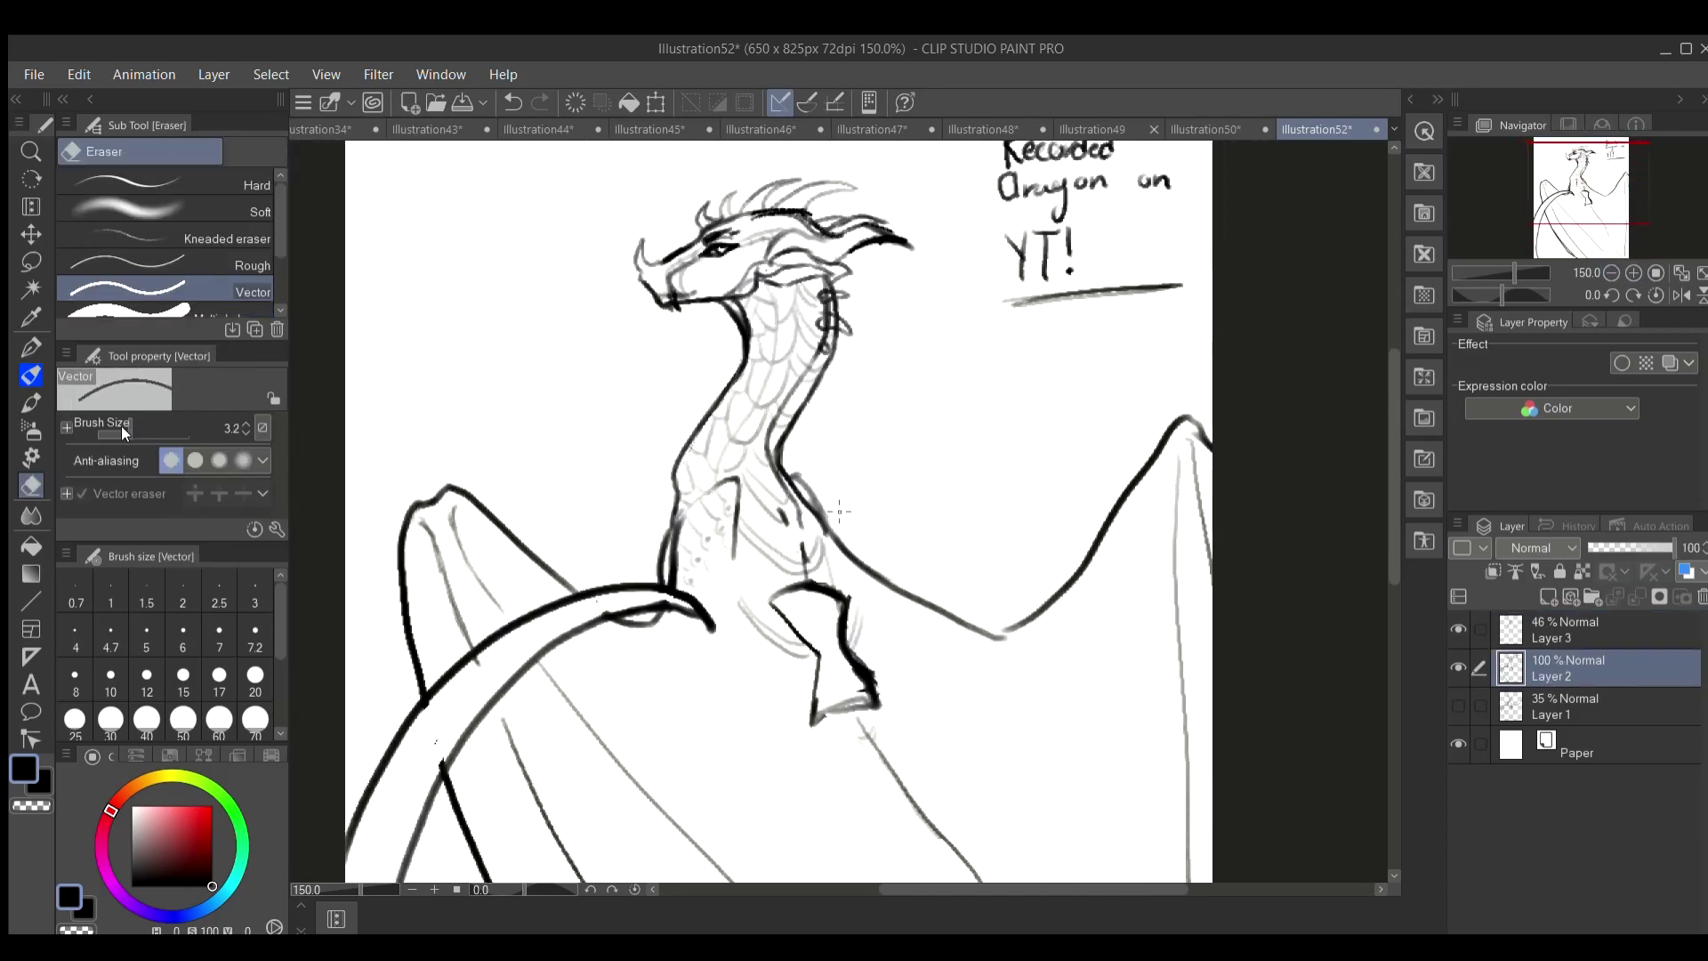
mouse_move(820, 319)
mouse_down()
mouse_move(836, 325)
mouse_move(837, 294)
mouse_move(819, 351)
mouse_up()
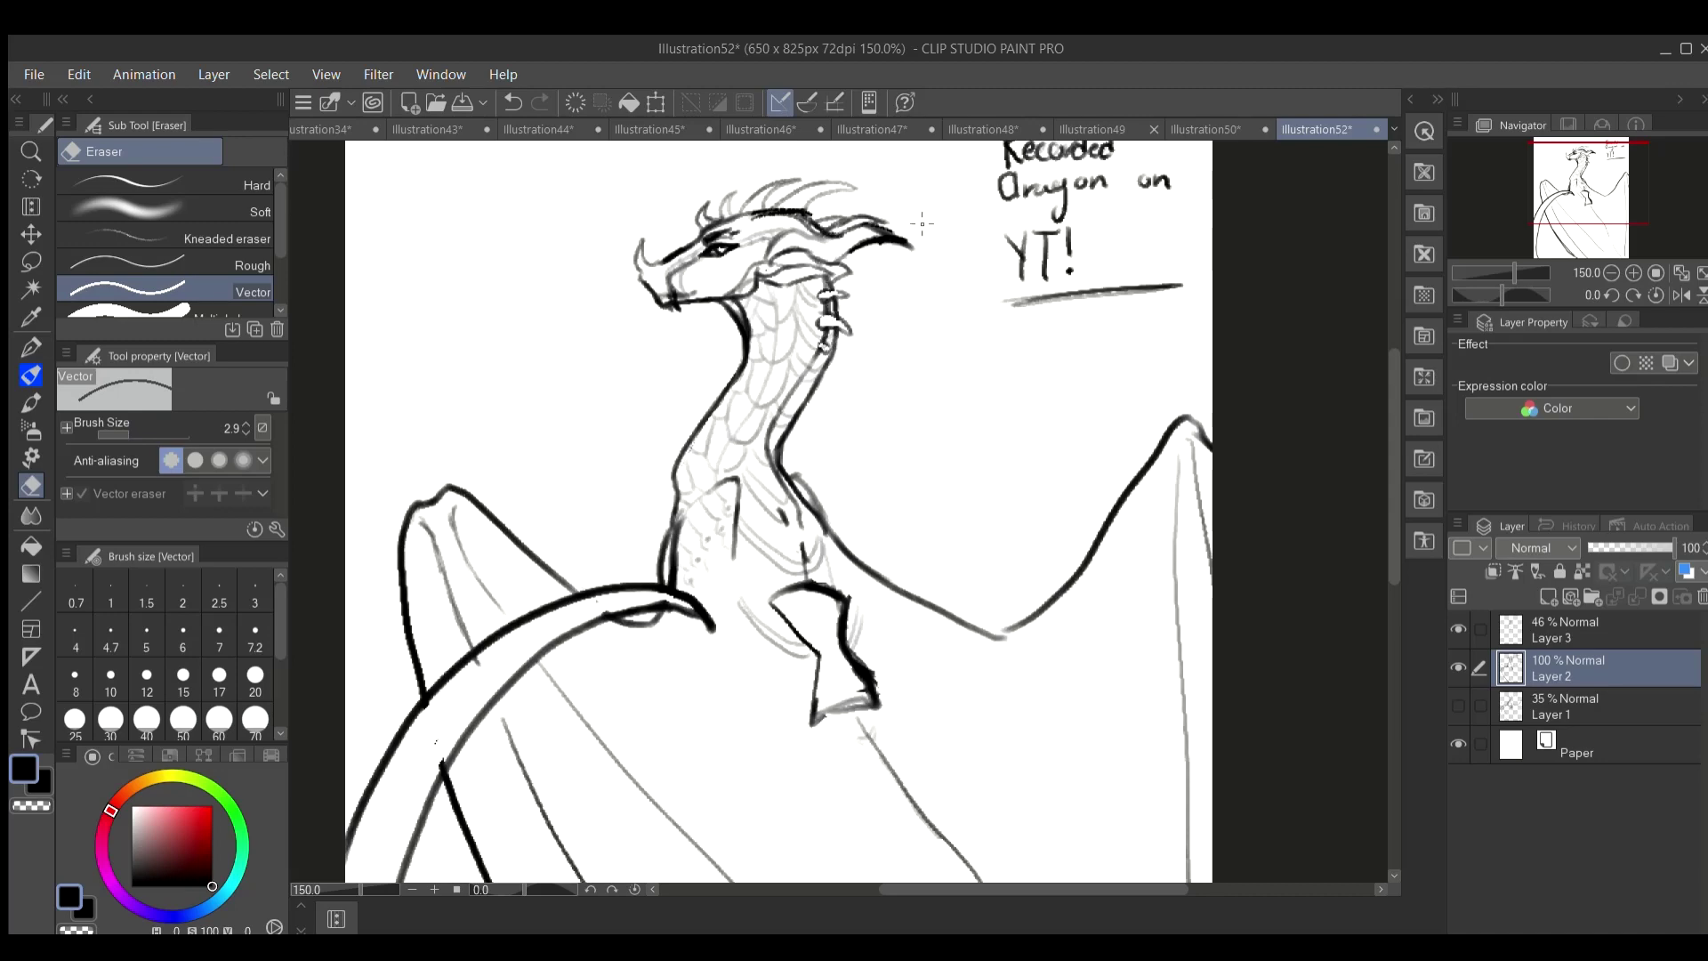
drag(806, 214, 748, 219)
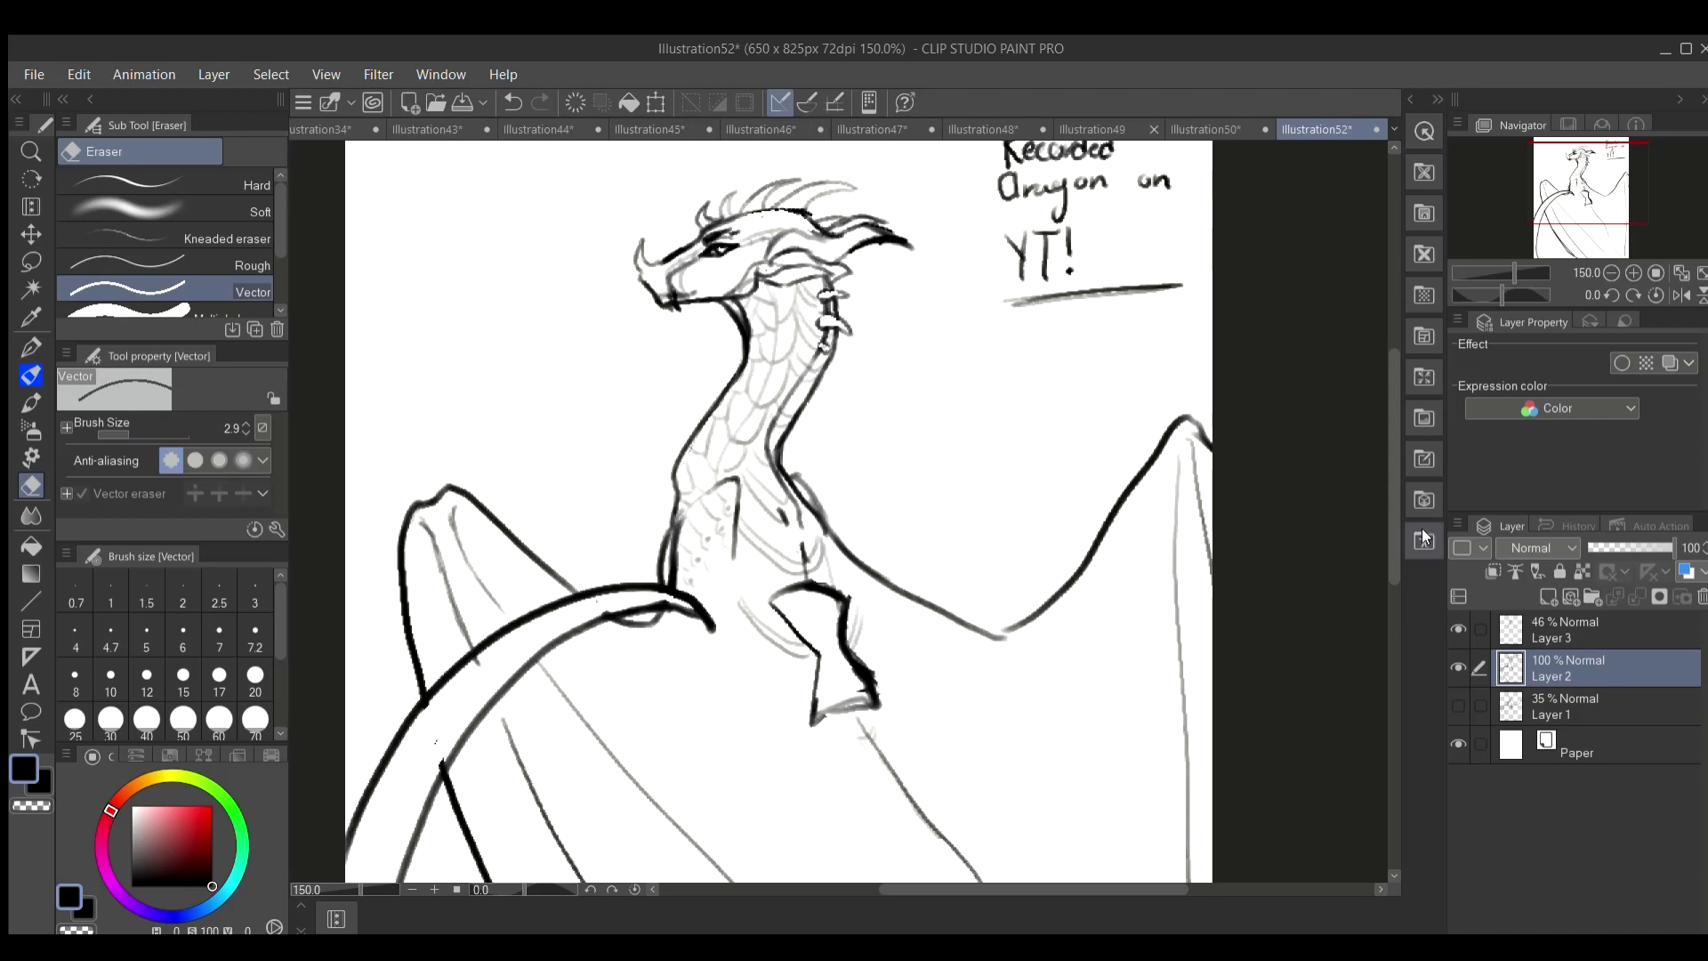
Draw a row of short curved segment marks along the upper part of the tail on Layer 2 with the pencil.
key(p)
click(1611, 272)
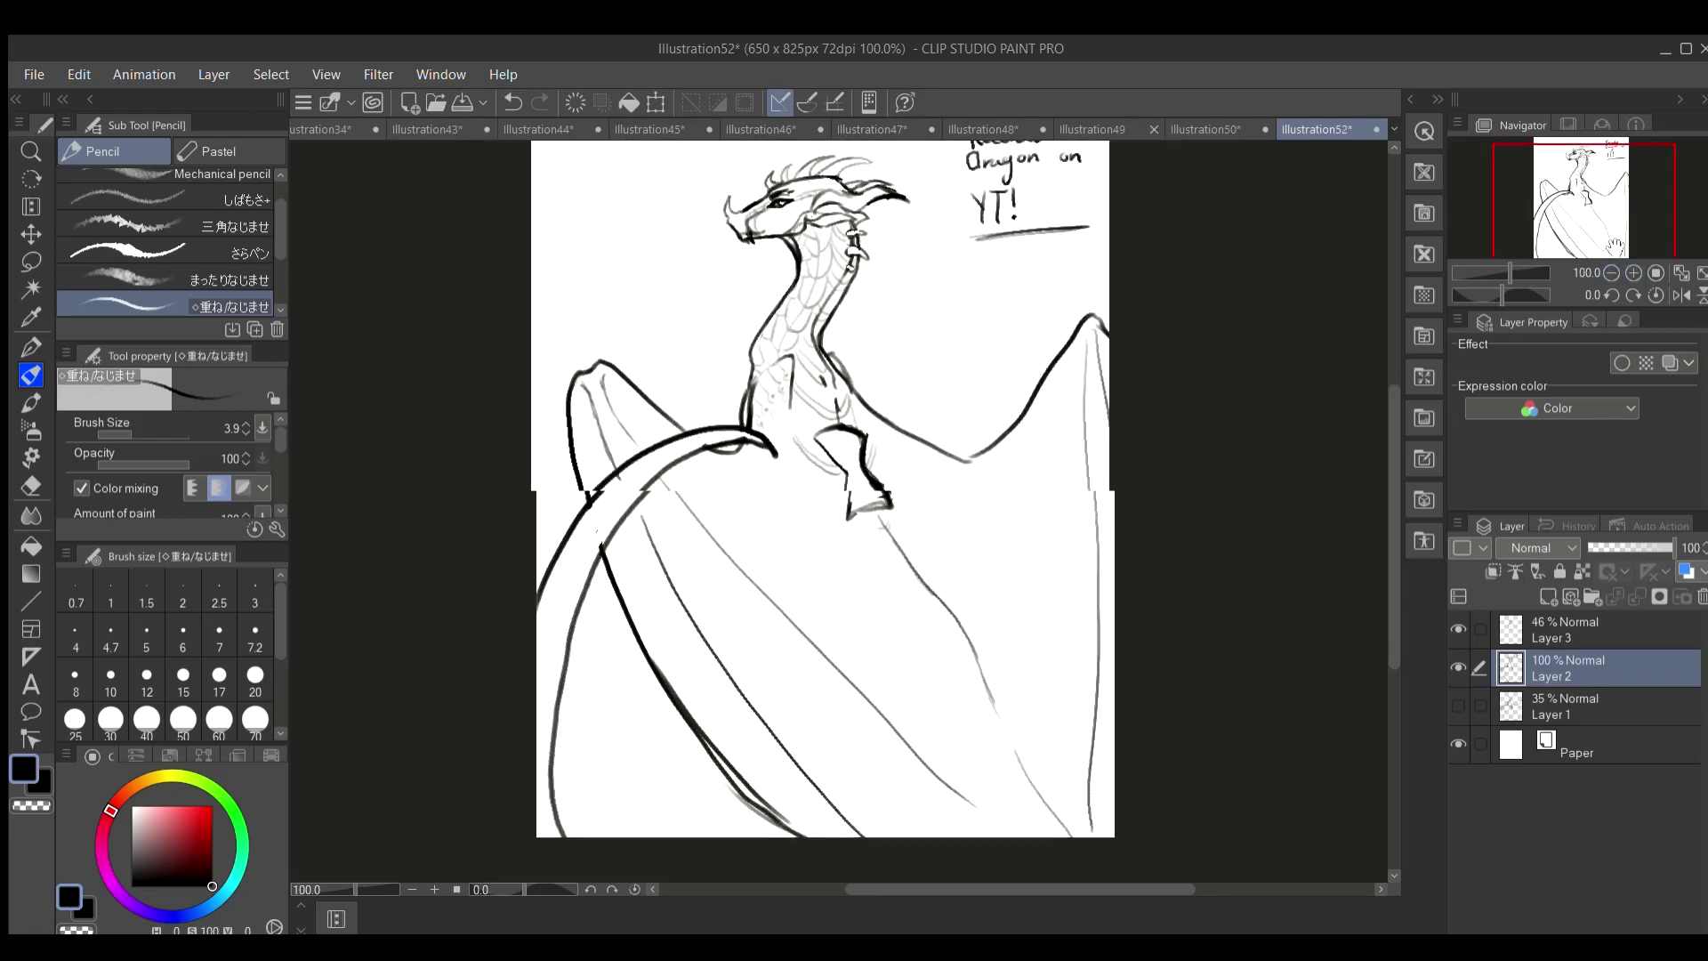
mouse_move(457, 725)
mouse_down()
mouse_move(447, 735)
mouse_move(447, 711)
mouse_up()
drag(471, 656, 458, 666)
mouse_move(485, 607)
mouse_down()
mouse_move(472, 628)
mouse_move(488, 596)
mouse_up()
mouse_move(510, 557)
mouse_down()
mouse_move(503, 570)
mouse_move(535, 542)
mouse_up()
mouse_move(564, 515)
mouse_down()
mouse_move(560, 529)
mouse_move(579, 516)
mouse_up()
drag(596, 498, 594, 510)
drag(610, 492, 608, 503)
drag(624, 488, 621, 499)
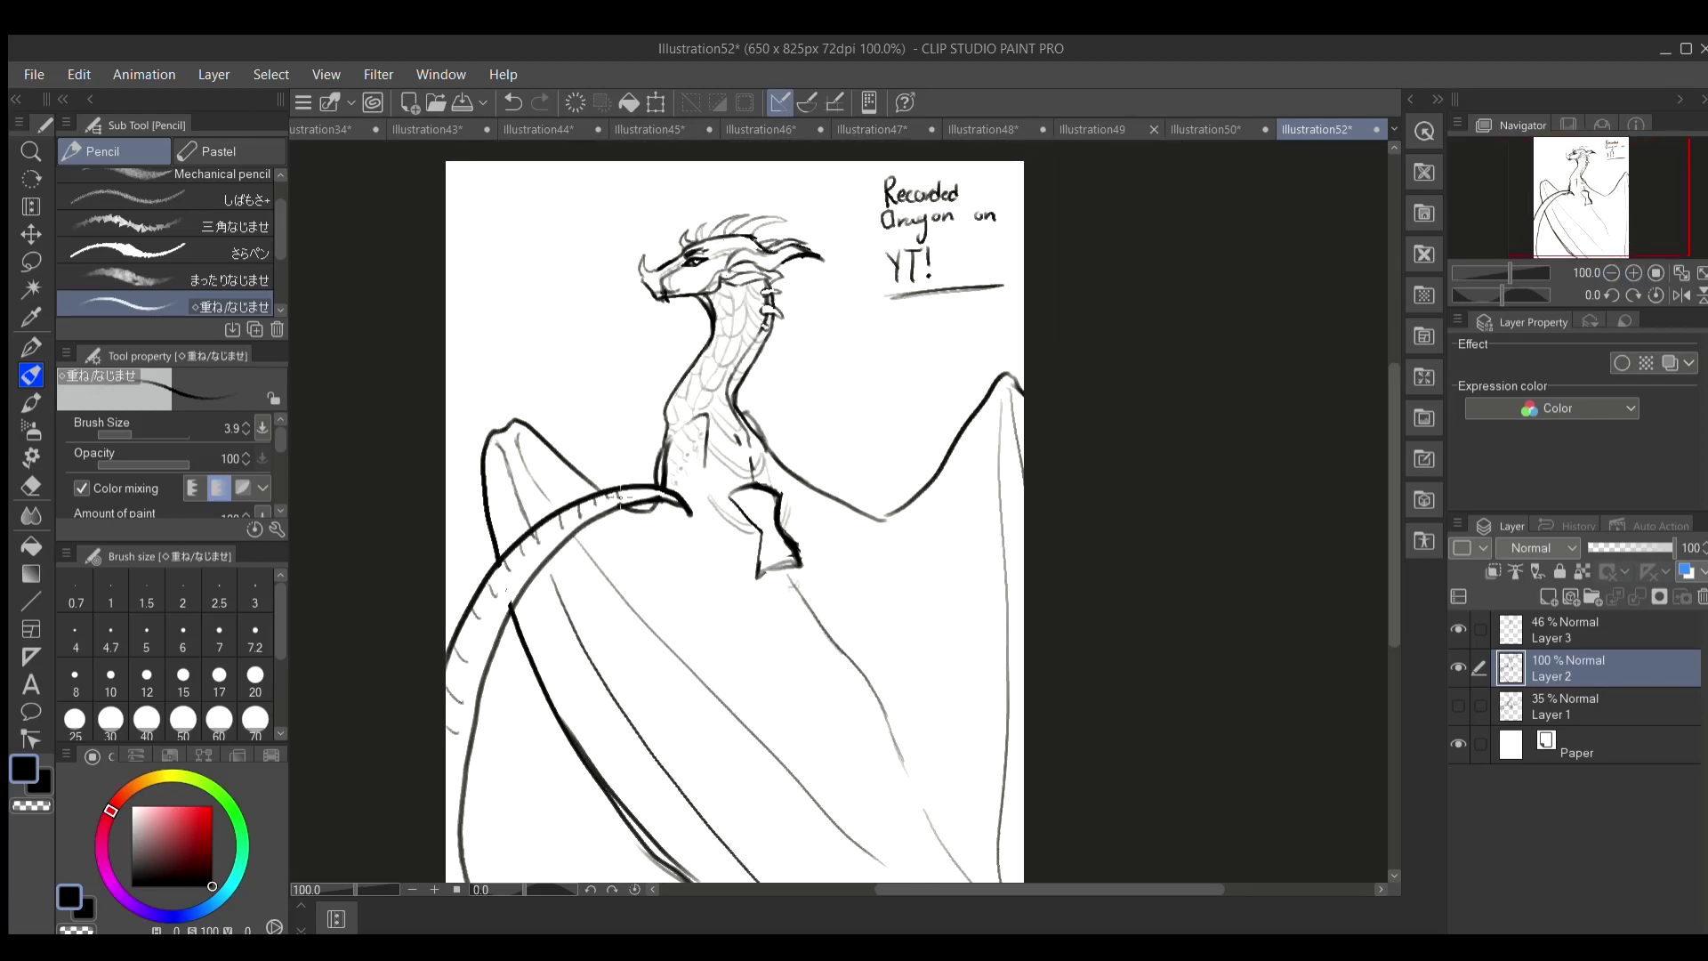
Turn the tail marks into pointed scales and continue them down to the lower end of the tail.
mouse_move(468, 658)
mouse_down()
mouse_move(586, 512)
mouse_move(659, 507)
mouse_move(473, 683)
mouse_move(453, 817)
mouse_up()
drag(1639, 246, 1628, 270)
drag(416, 686, 427, 688)
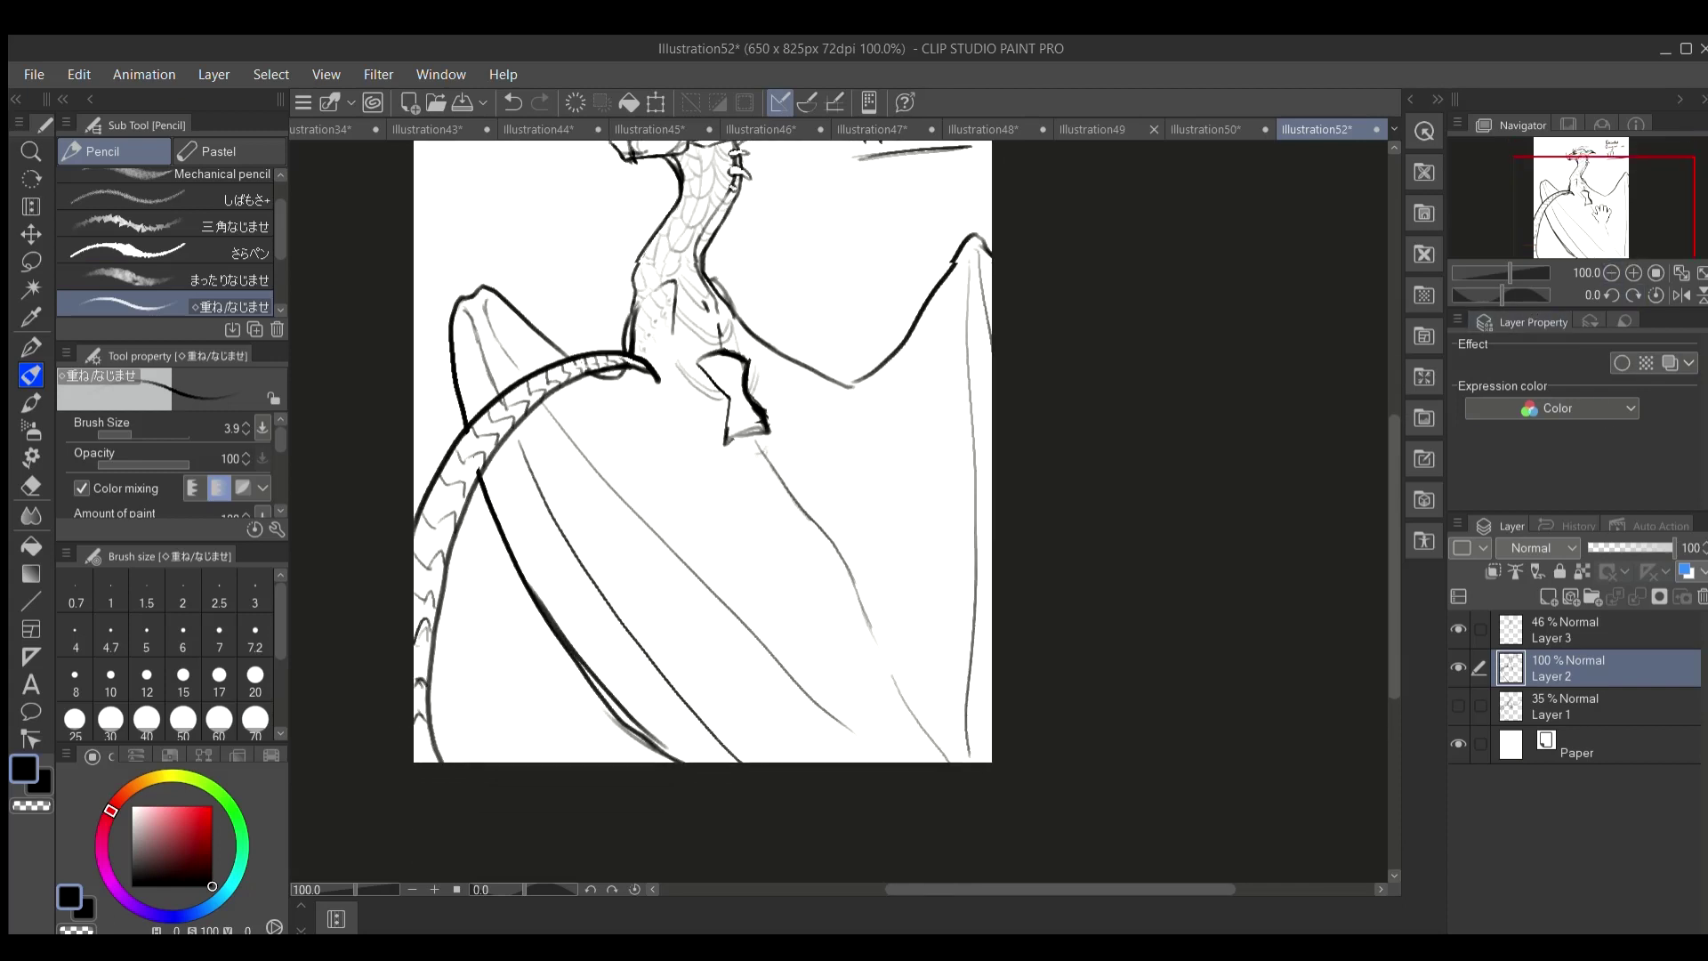
Add a new layer and place it between Layer 1 and Paper.
click(1614, 188)
click(31, 484)
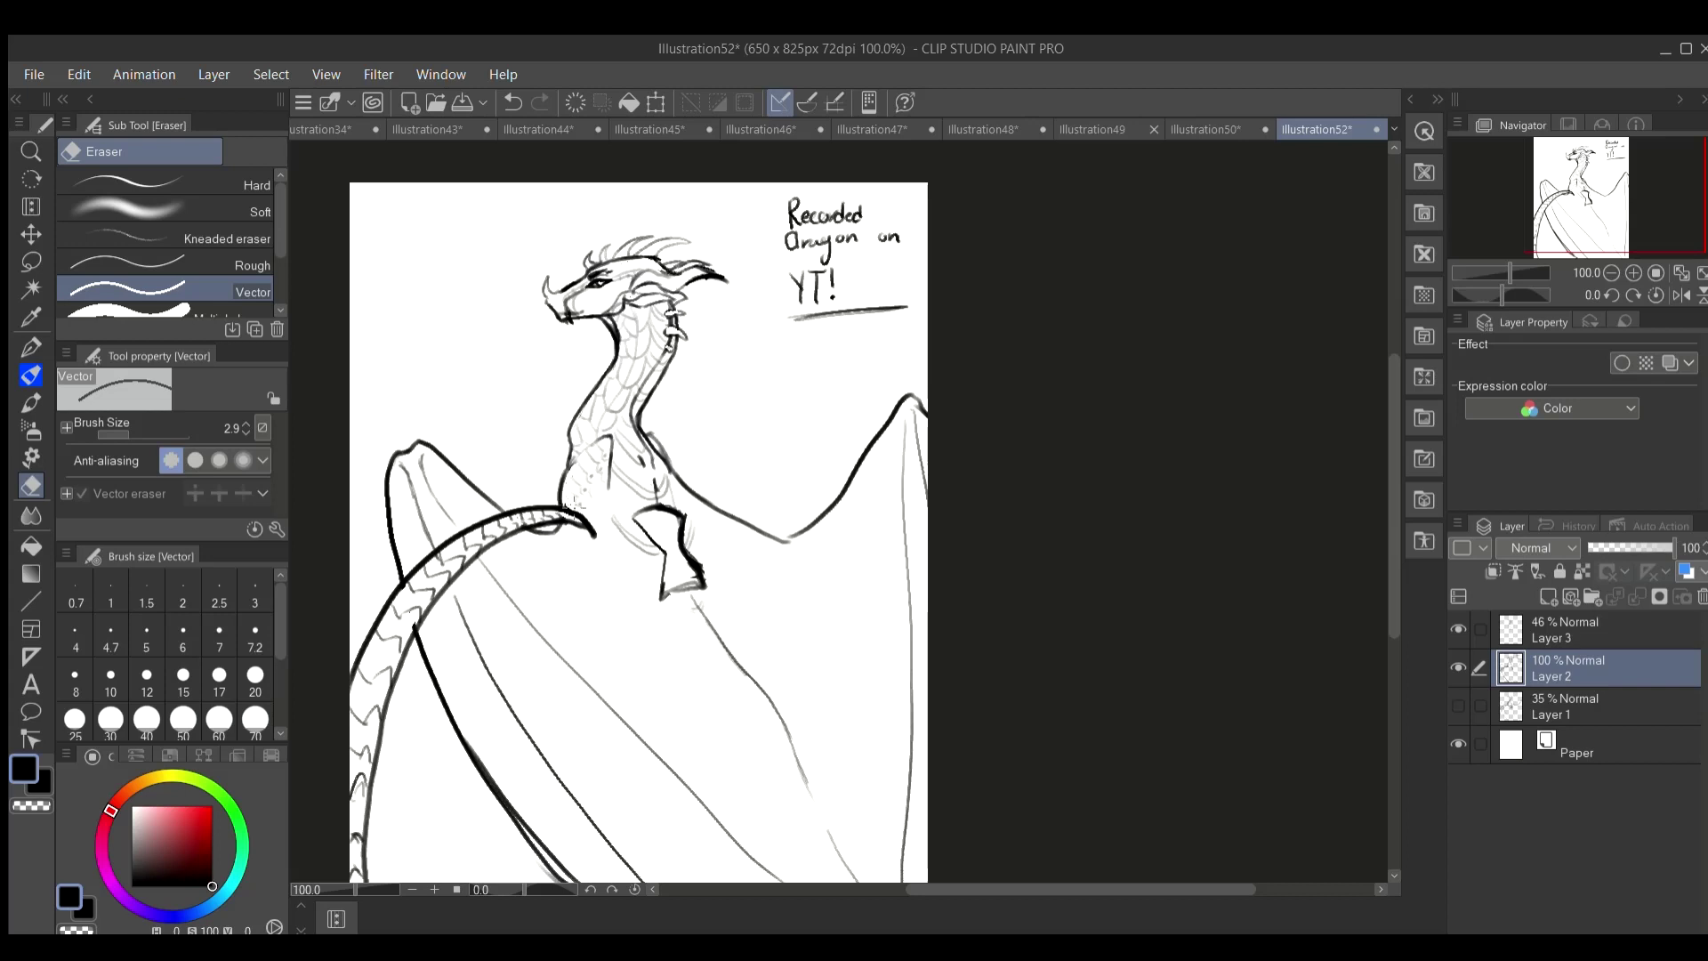
click(1601, 630)
click(1548, 596)
drag(1583, 630, 1584, 754)
Block in the dragon's head, neck, wings and body with a near-black base colour on Layer 4 using the pencil.
drag(1614, 192, 1617, 215)
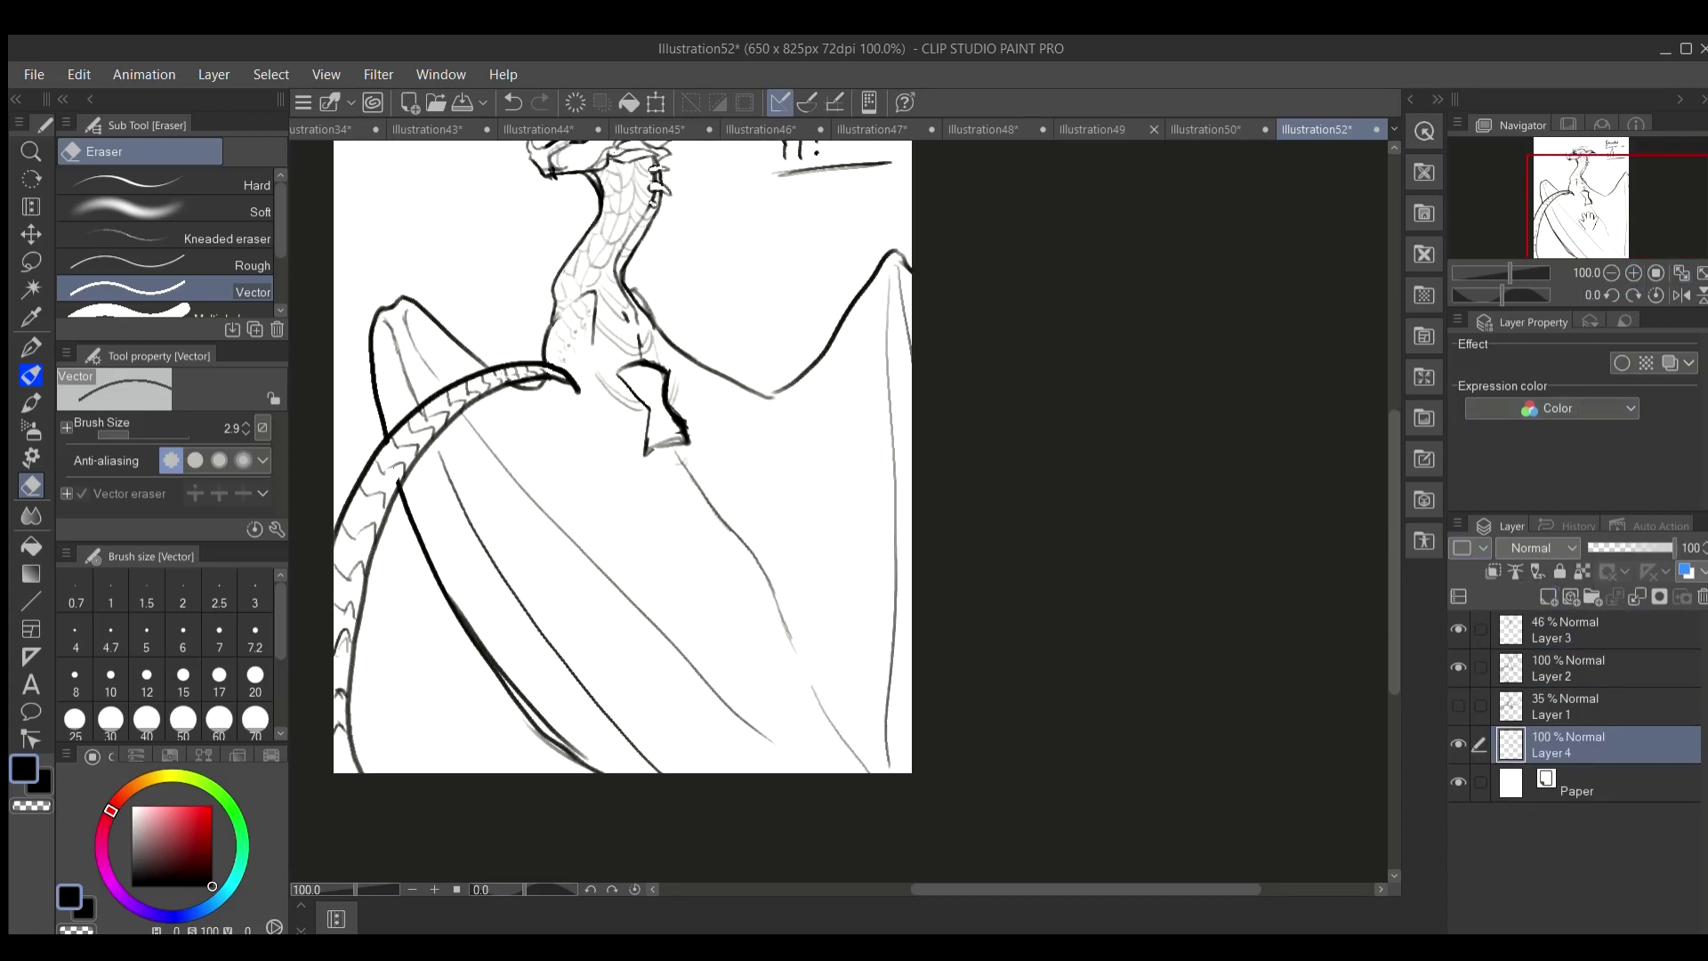
click(131, 865)
click(31, 375)
drag(130, 432, 140, 432)
drag(601, 237, 556, 298)
mouse_move(373, 316)
mouse_down()
mouse_move(386, 416)
mouse_move(334, 583)
mouse_move(345, 764)
mouse_move(354, 636)
mouse_move(405, 465)
mouse_move(488, 648)
mouse_move(601, 772)
mouse_move(418, 304)
mouse_move(489, 374)
mouse_move(548, 363)
mouse_move(509, 392)
mouse_up()
drag(1607, 235, 1610, 217)
drag(593, 315, 561, 354)
mouse_move(517, 262)
mouse_down()
mouse_move(530, 278)
mouse_move(566, 222)
mouse_move(680, 227)
mouse_move(635, 283)
mouse_move(607, 411)
mouse_move(746, 496)
mouse_up()
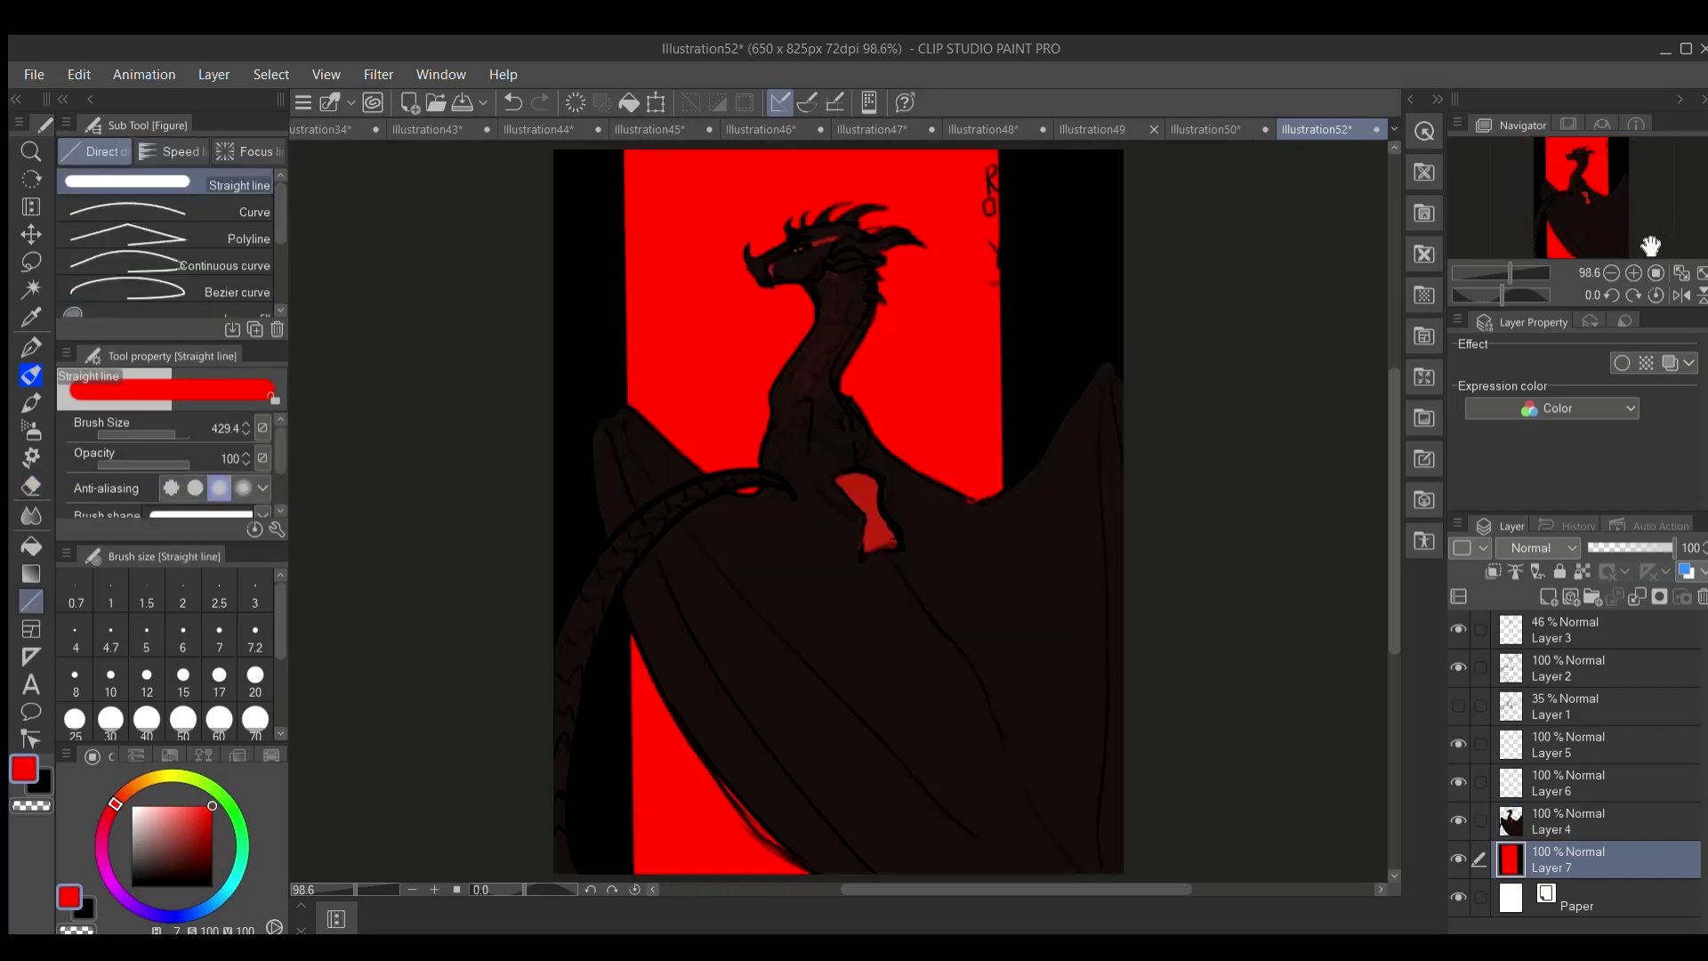
Add a new layer above Layer 2 and clip it to the layer below.
click(1565, 667)
click(1548, 596)
click(1493, 571)
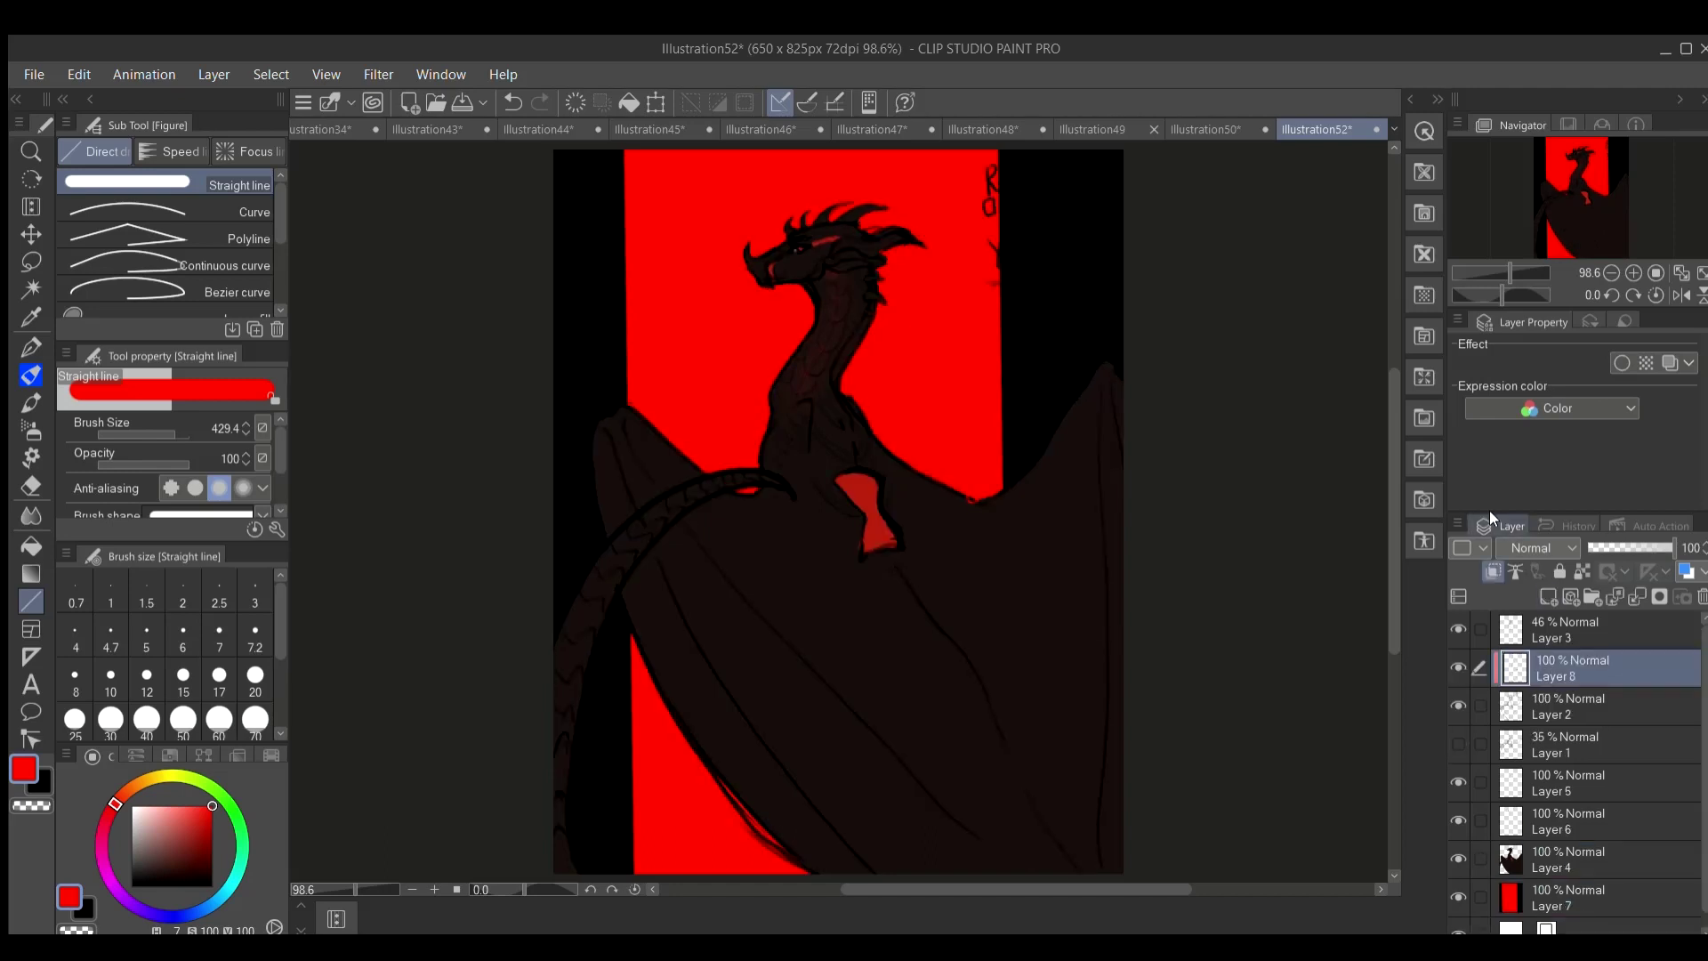
Recolour the handwritten lettering white on the clipped layer with a size 29.1 pencil.
click(133, 806)
click(32, 374)
click(150, 434)
mouse_move(992, 173)
mouse_down()
mouse_move(999, 238)
mouse_move(1059, 283)
mouse_up()
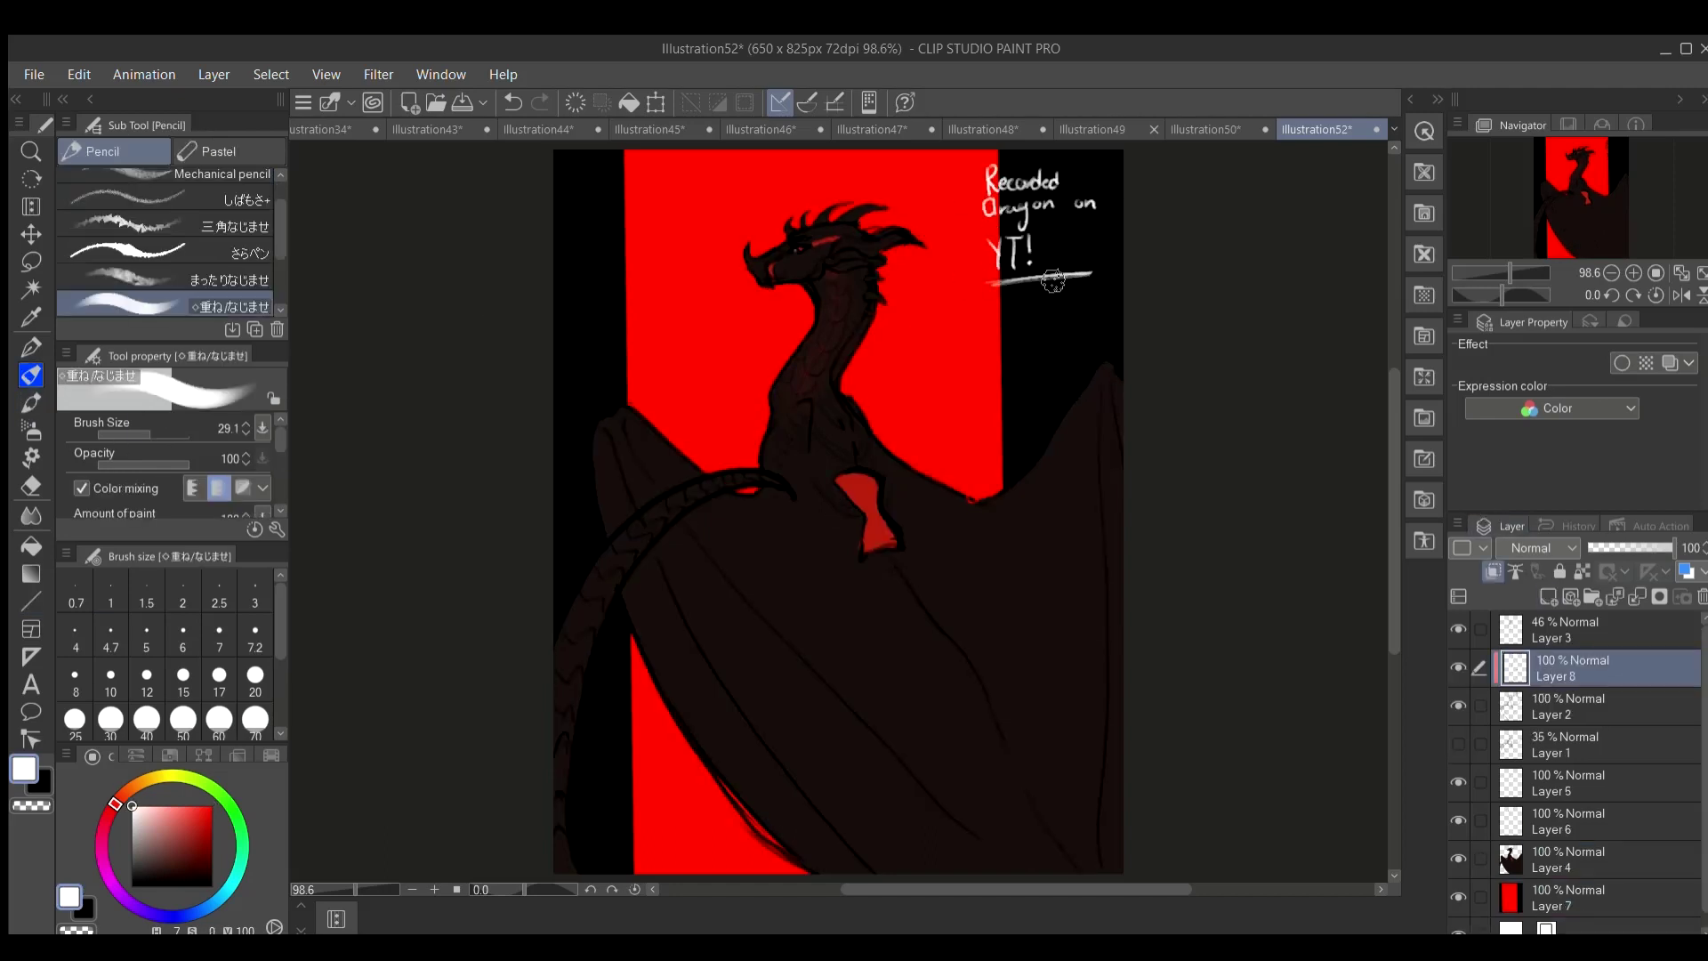